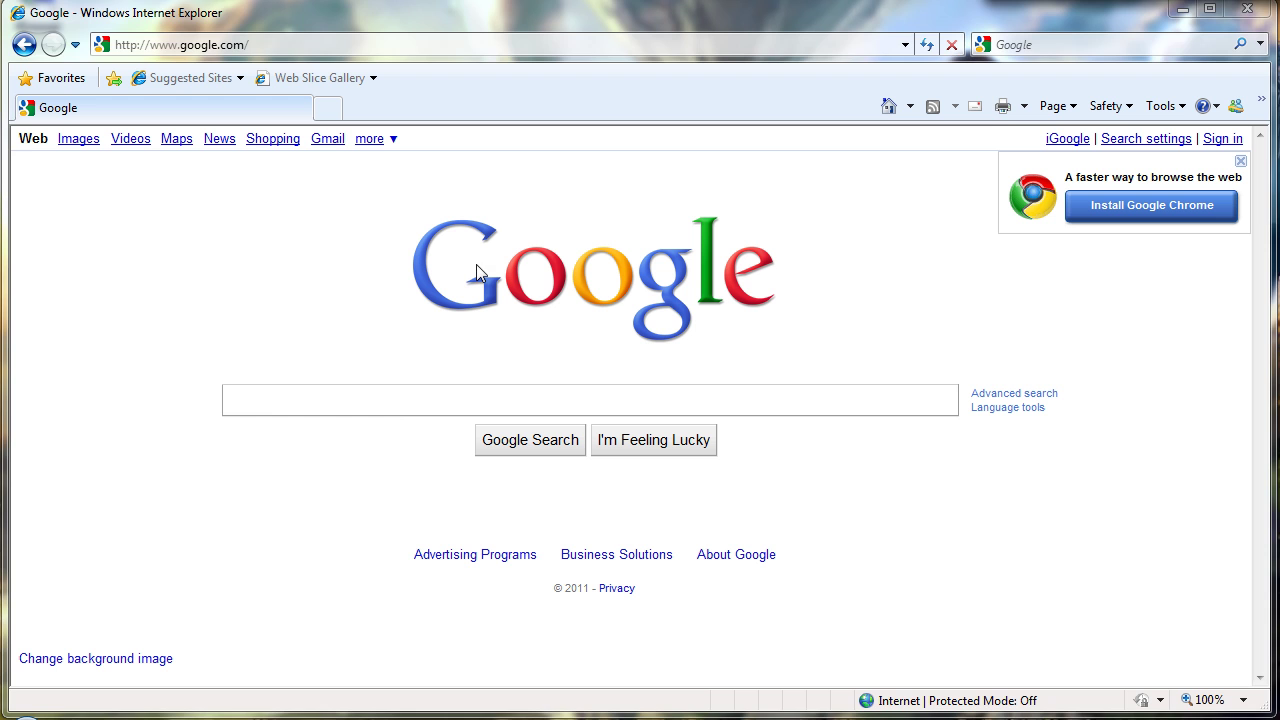
# Search Google for 'world of warcraft addons' and scroll through the addon site results.
pyautogui.write('wo')
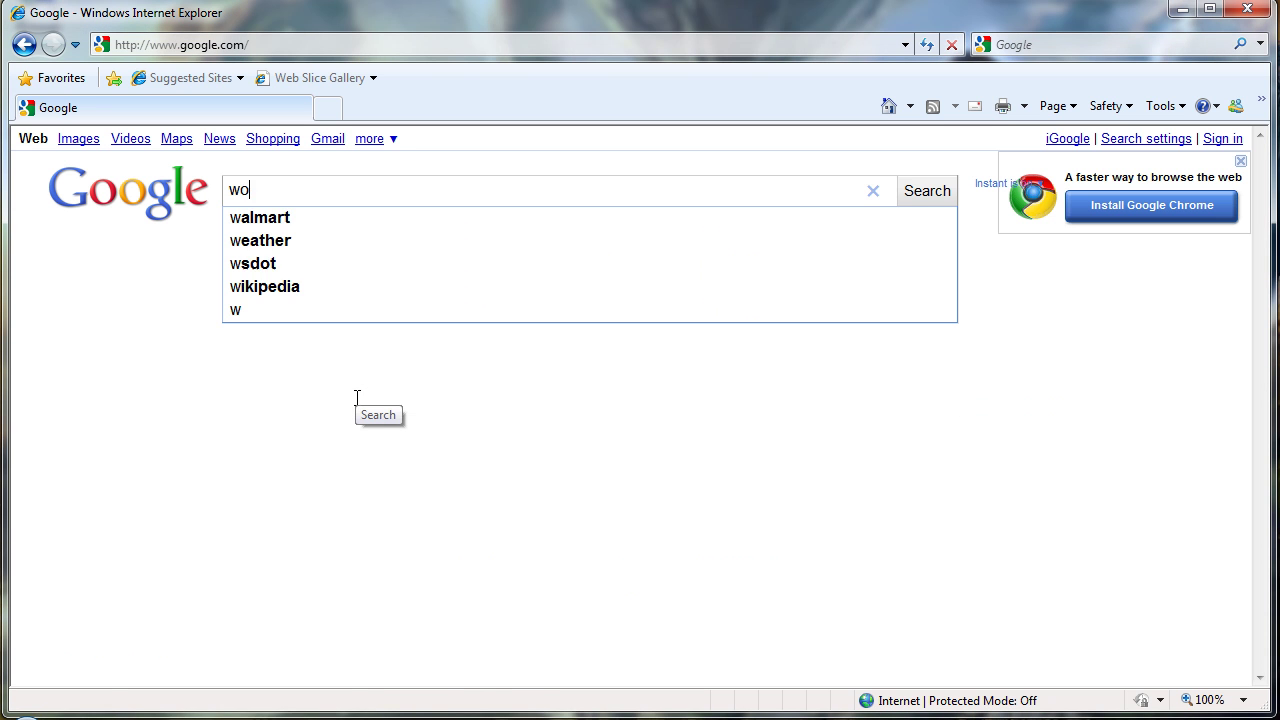
pyautogui.write('rld of wa')
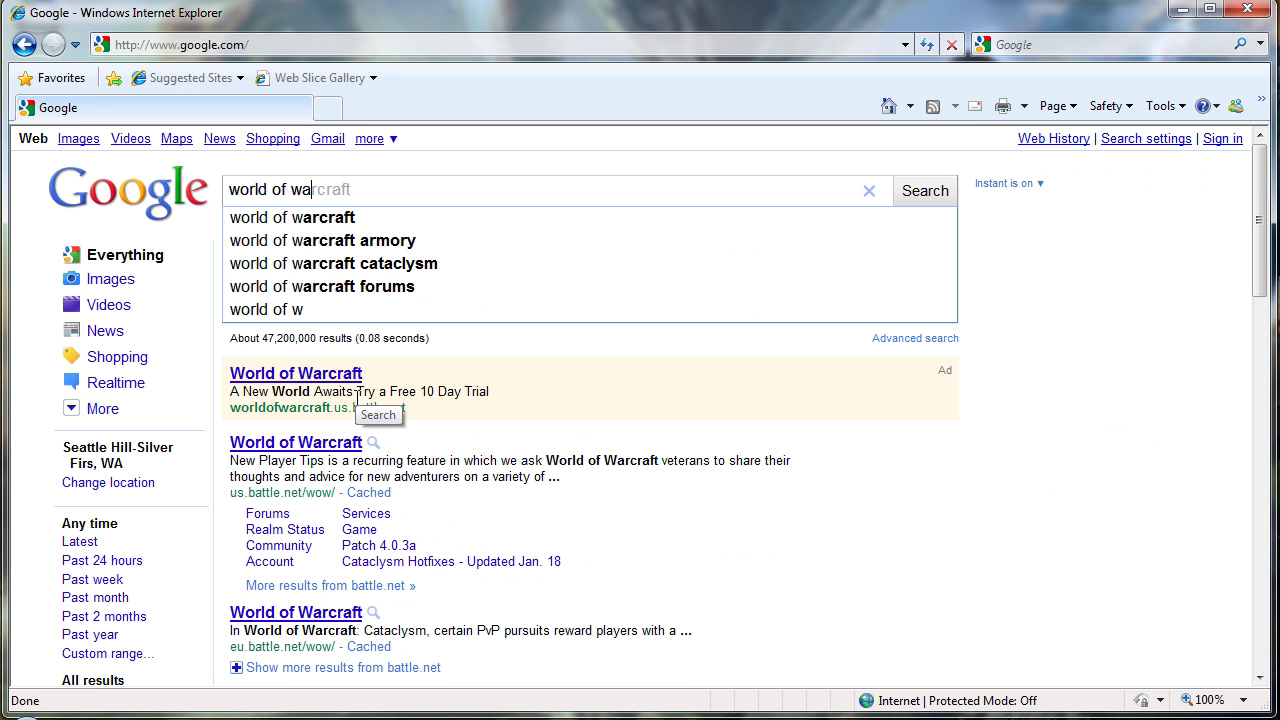
pyautogui.write('rcraft addons')
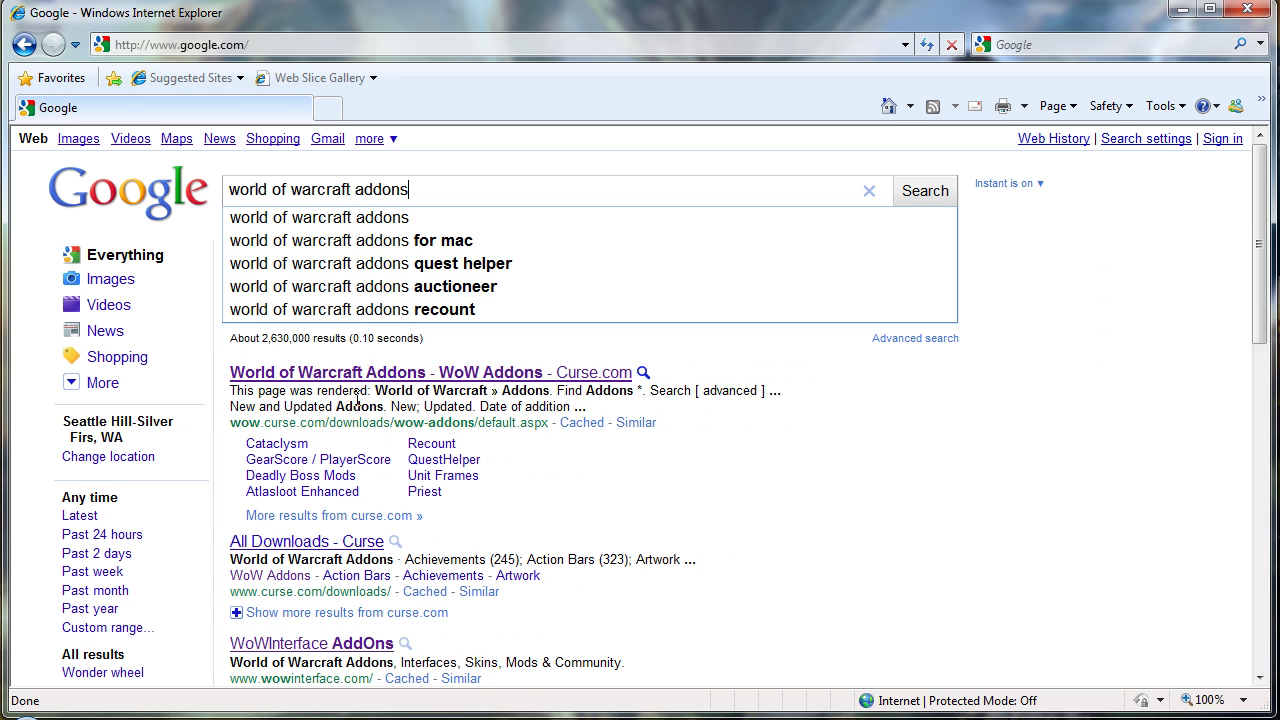
pyautogui.press('Return')
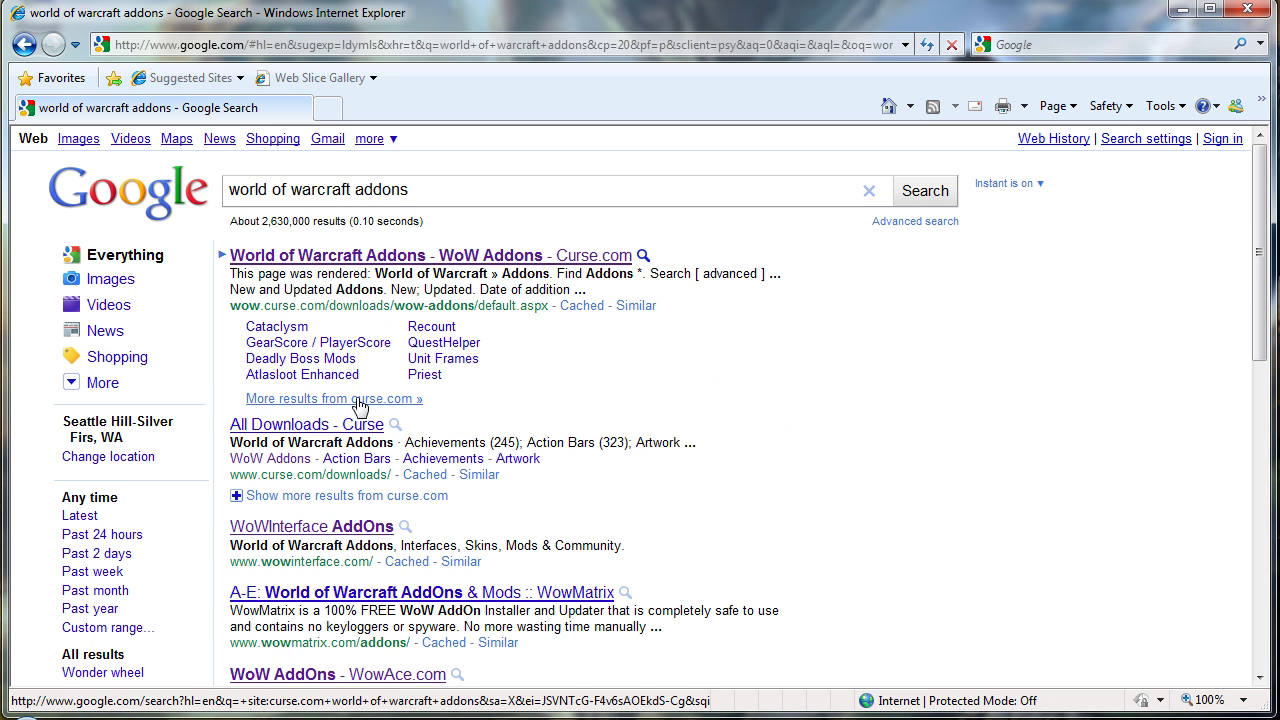
pyautogui.moveTo(1258, 225); pyautogui.dragTo(1263, 270)
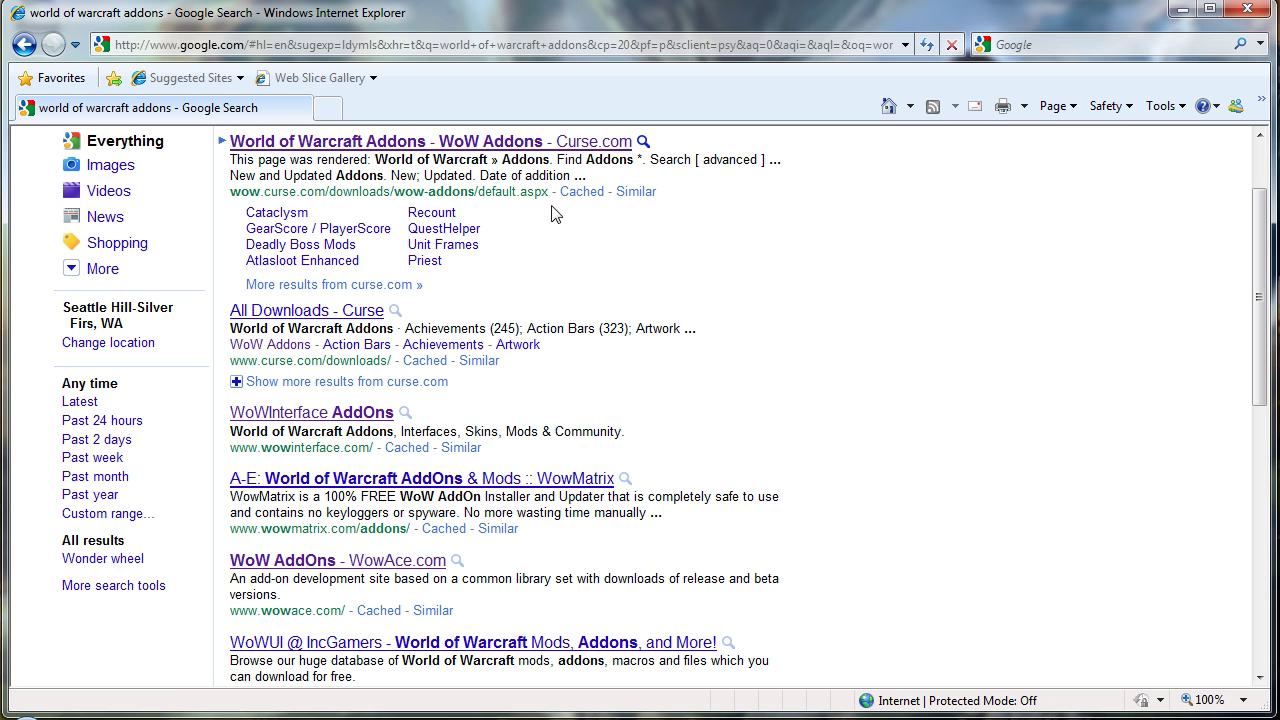
# Go to WoWInterface and search the site for 'deadly boss mods', scrolling the six results.
pyautogui.click(380, 420)
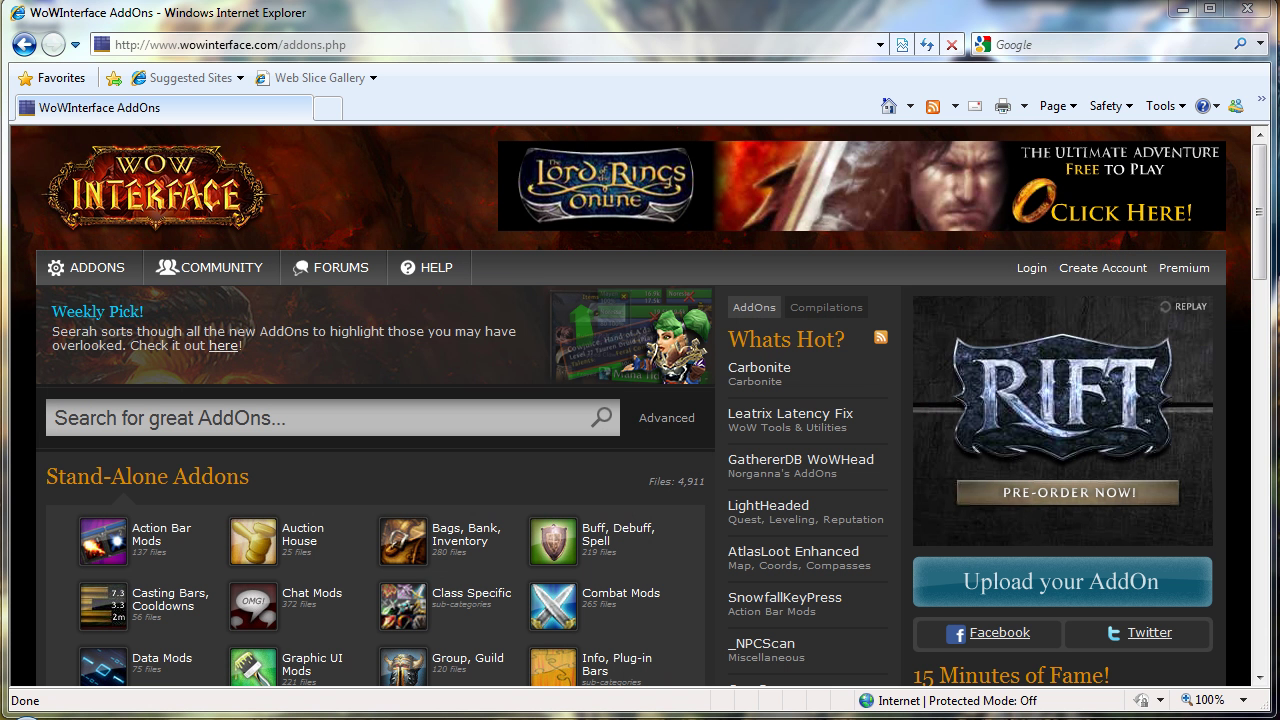
pyautogui.click(344, 415)
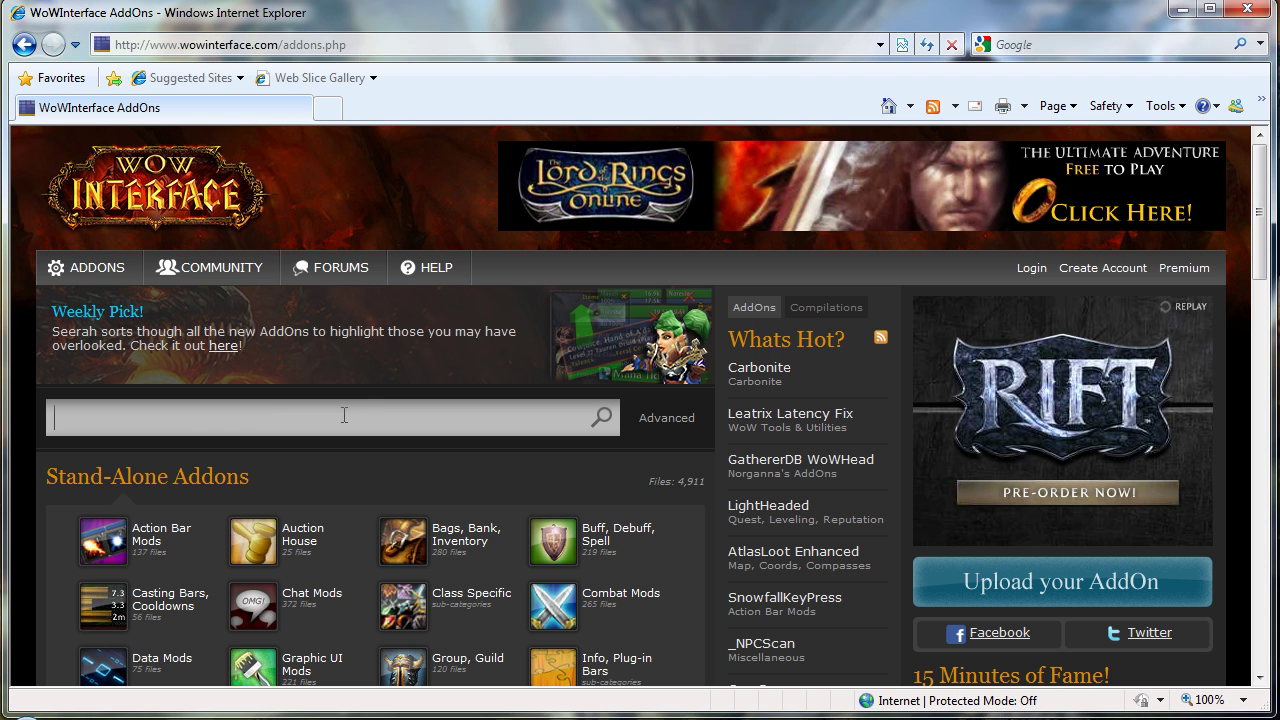
pyautogui.moveTo(1259, 210); pyautogui.dragTo(1260, 268)
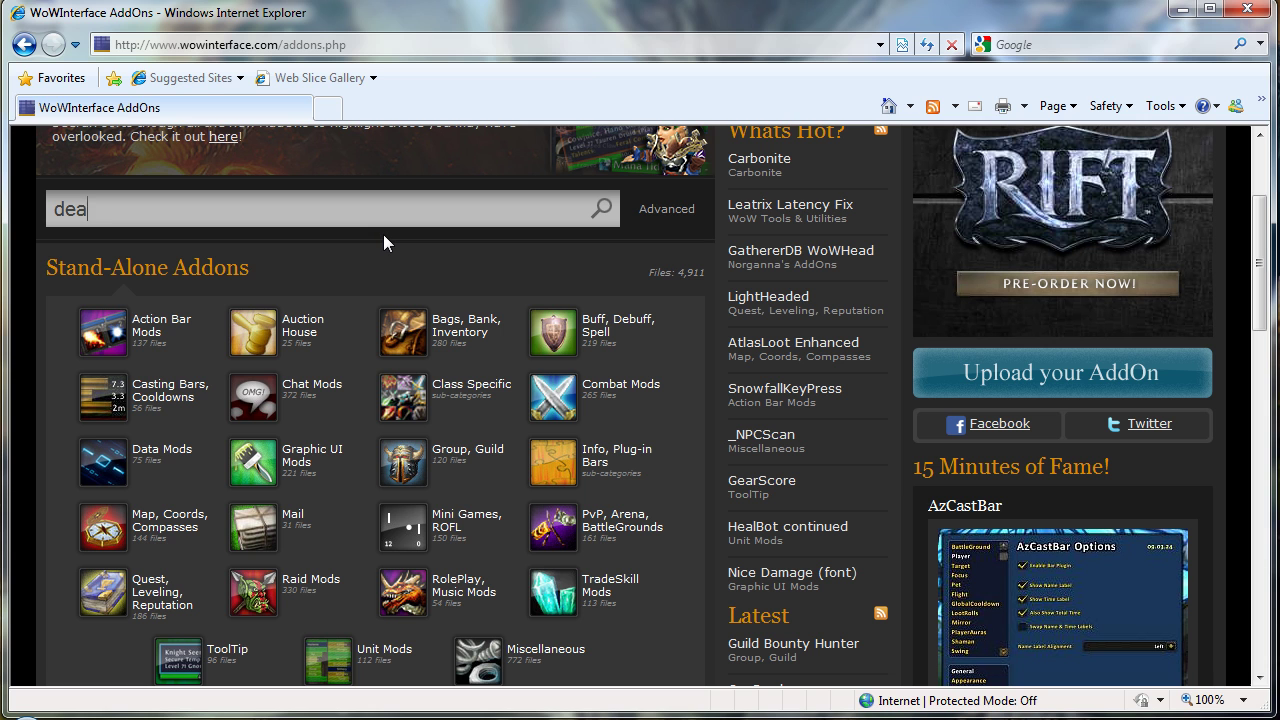
pyautogui.write('deadly boss mods')
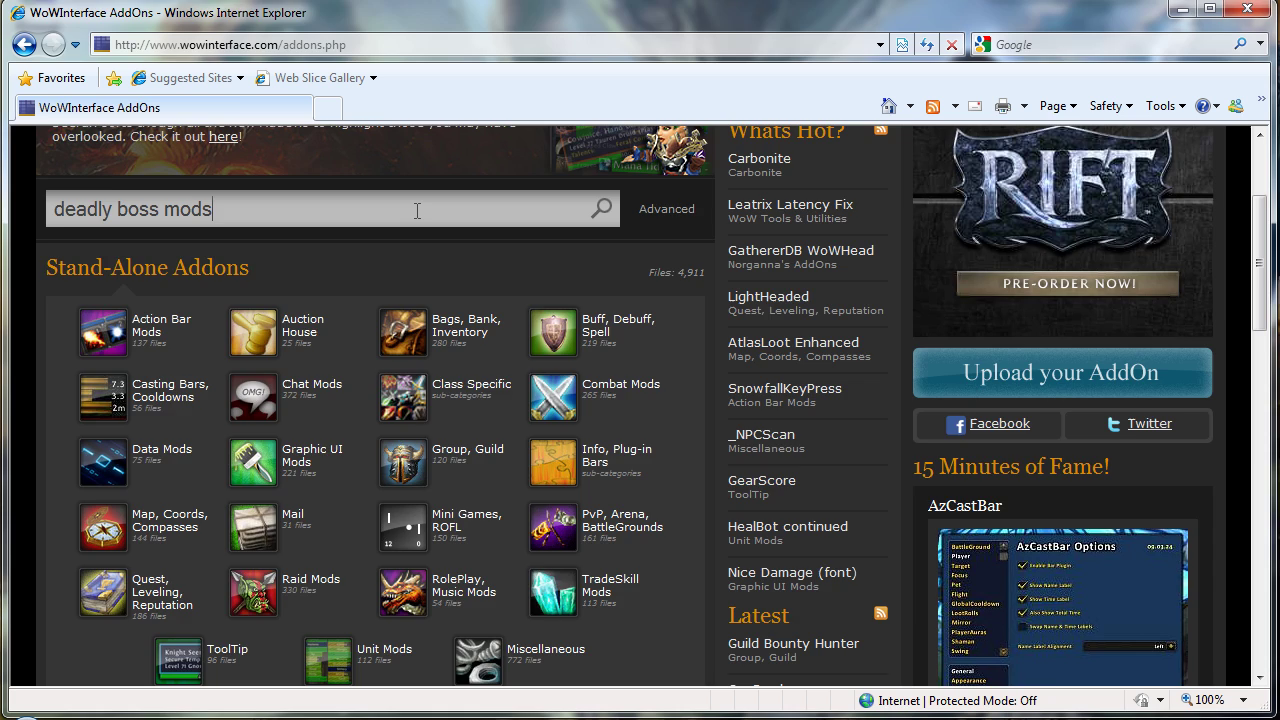
pyautogui.press('Return')
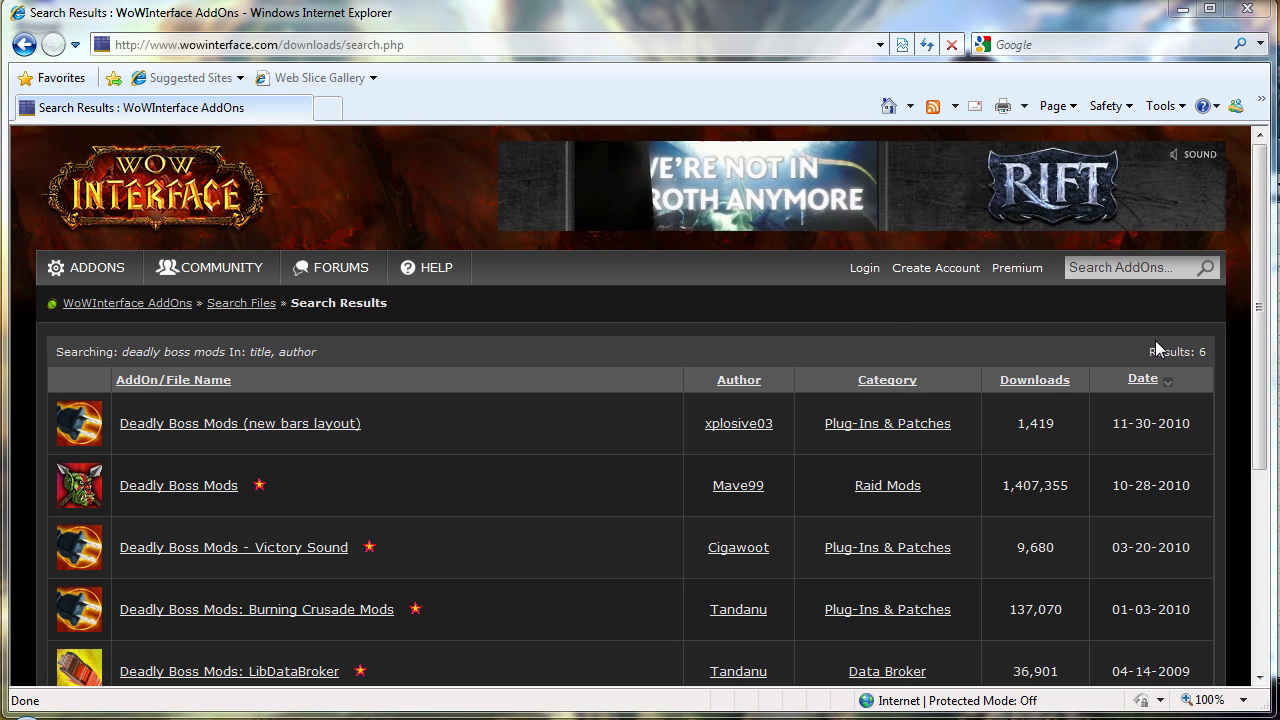
pyautogui.moveTo(1272, 280); pyautogui.dragTo(1268, 362)
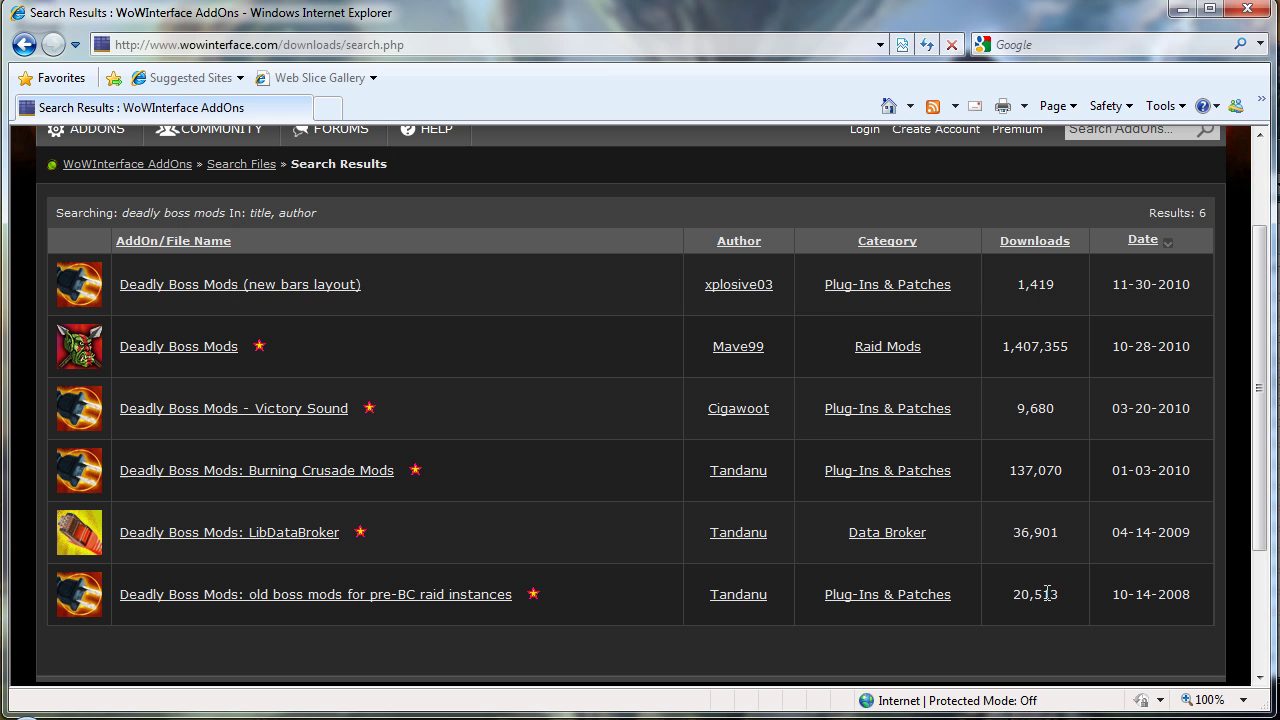
pyautogui.moveTo(1079, 346)
pyautogui.mouseDown()
pyautogui.moveTo(1005, 350)
pyautogui.moveTo(1072, 345)
pyautogui.mouseUp()
# Open the Deadly Boss Mods addon page, glance at its Comments, and return to Addon Info.
pyautogui.click(237, 347)
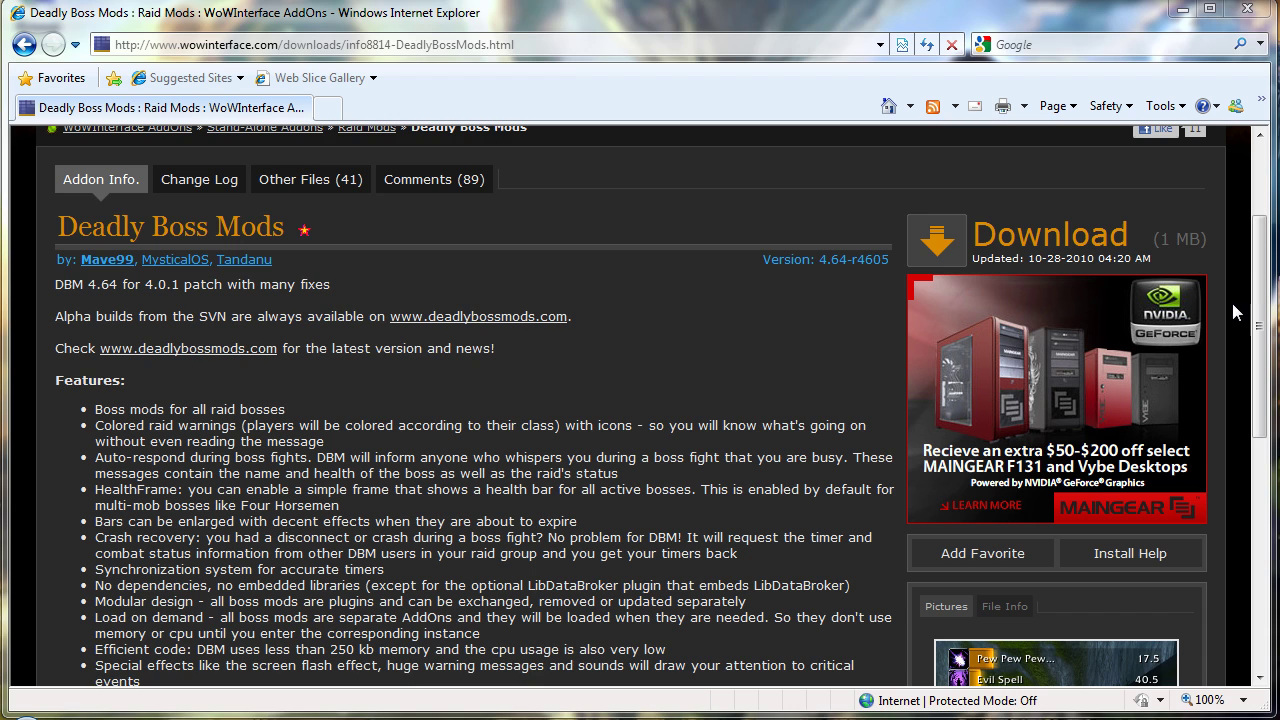
pyautogui.moveTo(1258, 298)
pyautogui.mouseDown()
pyautogui.moveTo(1258, 323)
pyautogui.moveTo(1258, 303)
pyautogui.mouseUp()
pyautogui.click(469, 171)
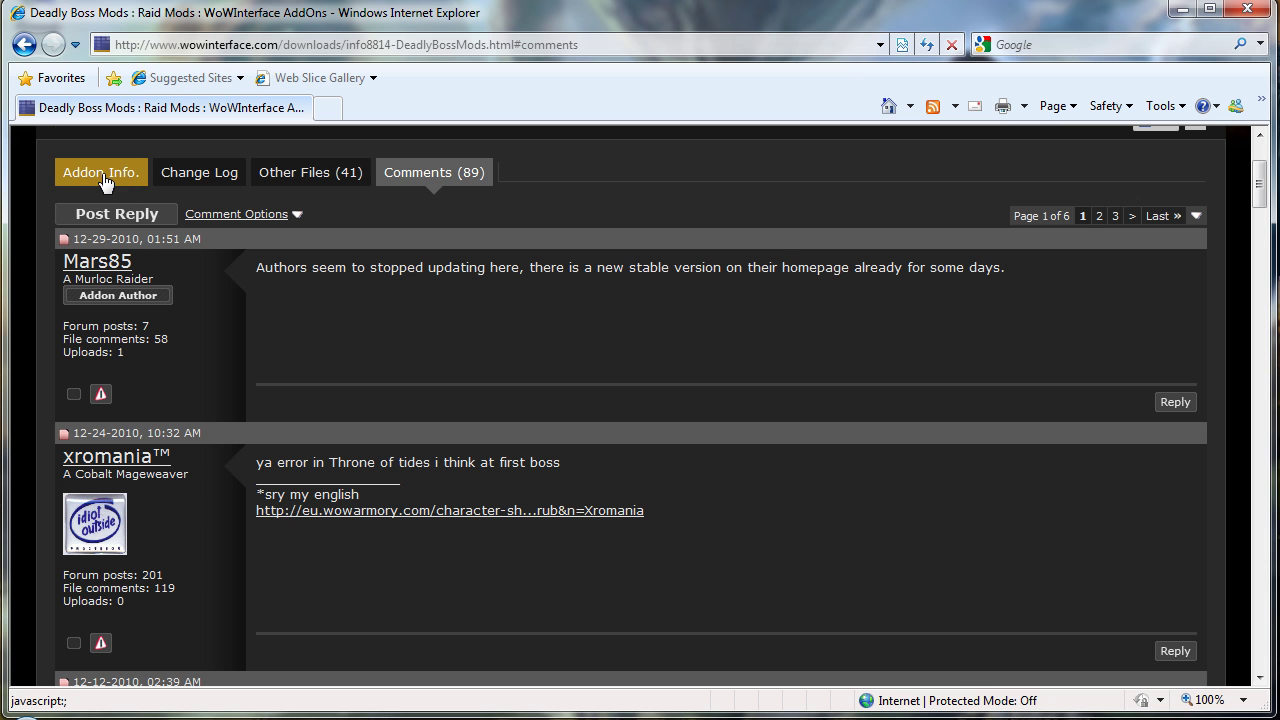
pyautogui.click(104, 179)
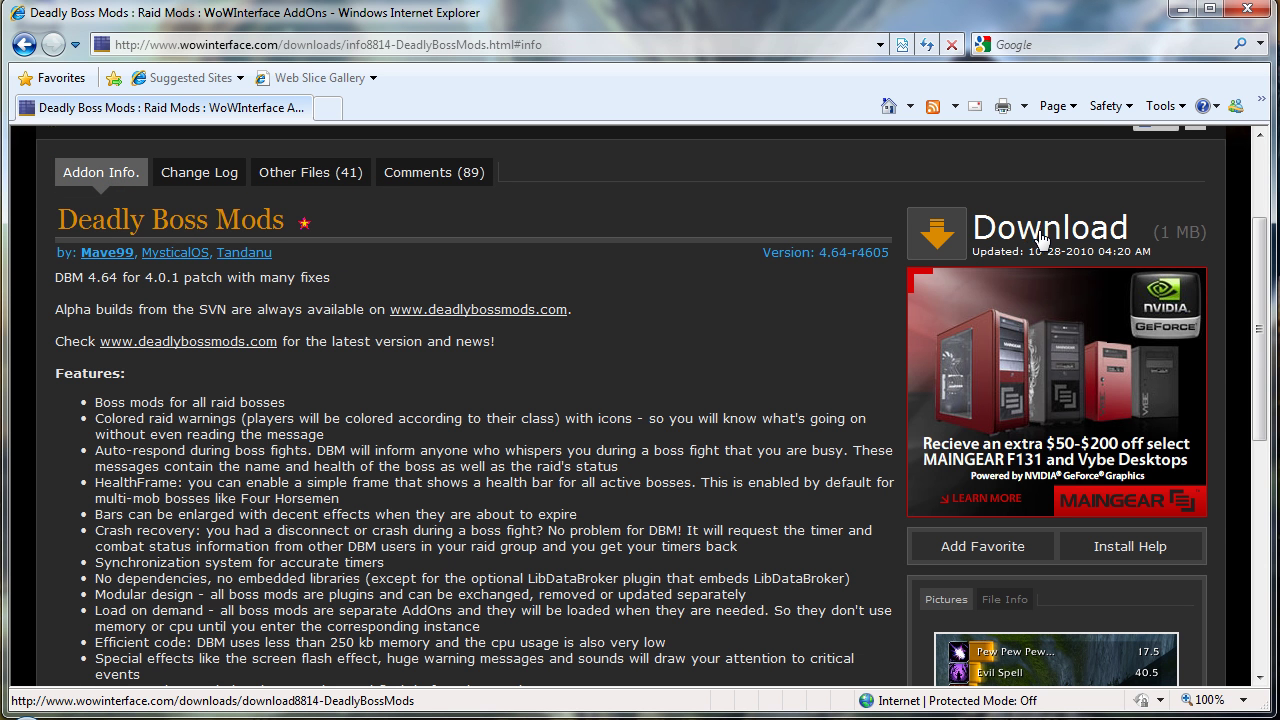
# Download DBM-4.64-r4605-Core-and-WotLK-Mods.zip and save it to the Desktop.
pyautogui.click(1041, 236)
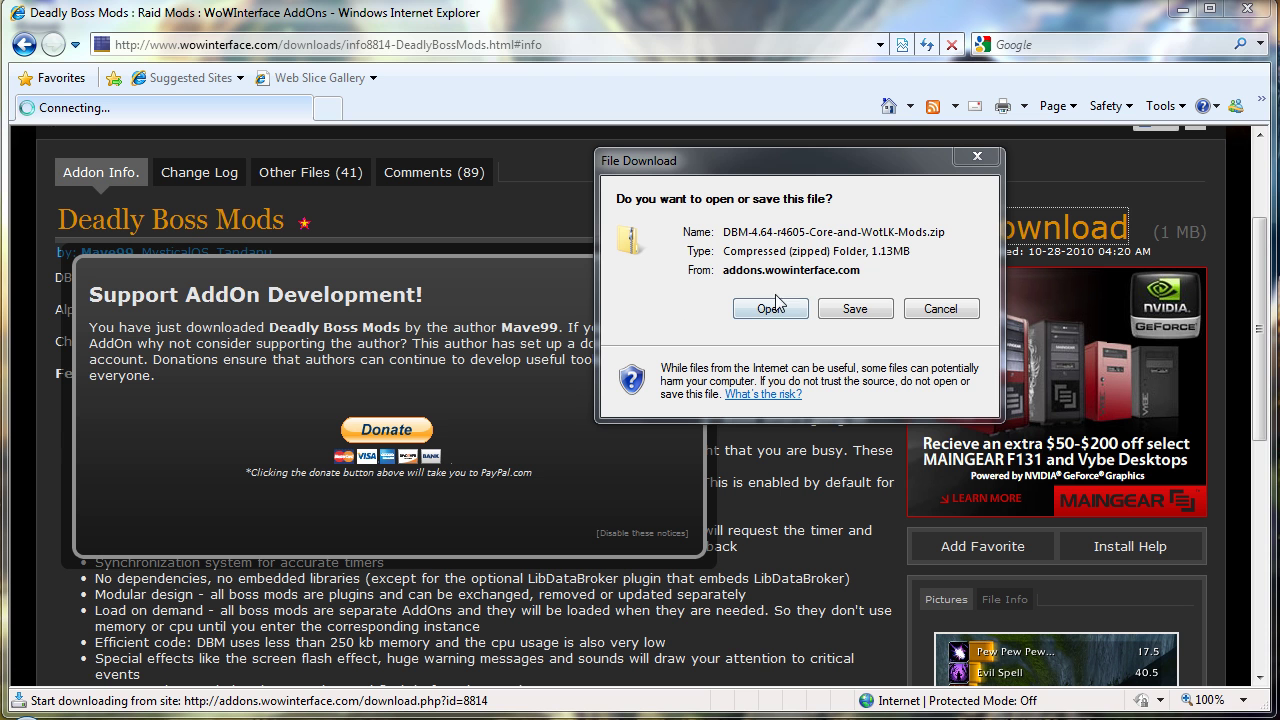
pyautogui.click(855, 310)
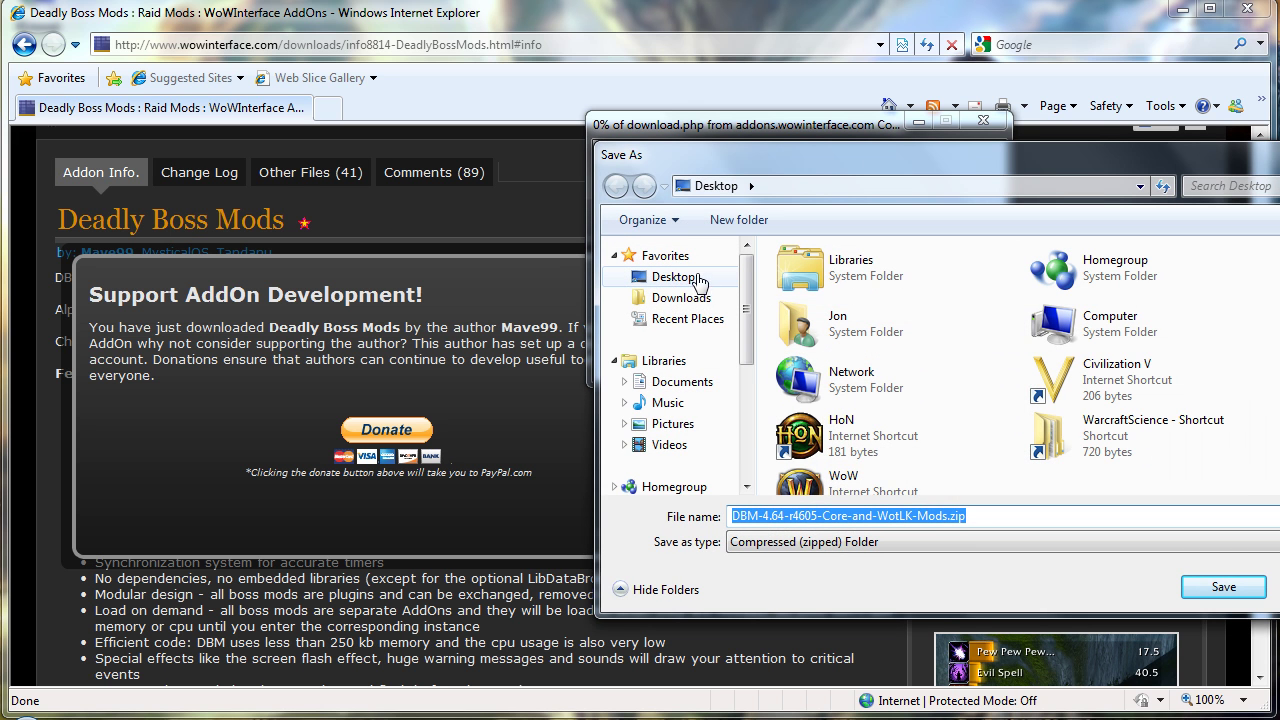
pyautogui.click(668, 278)
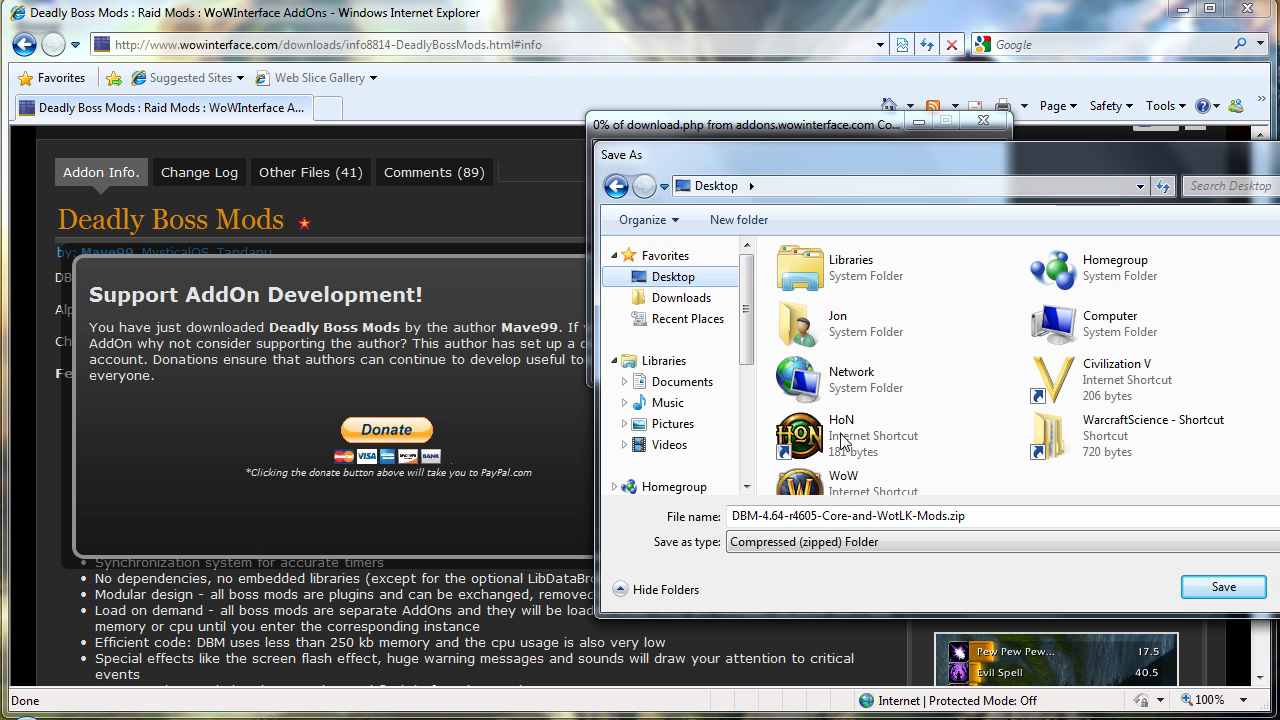
pyautogui.click(1221, 588)
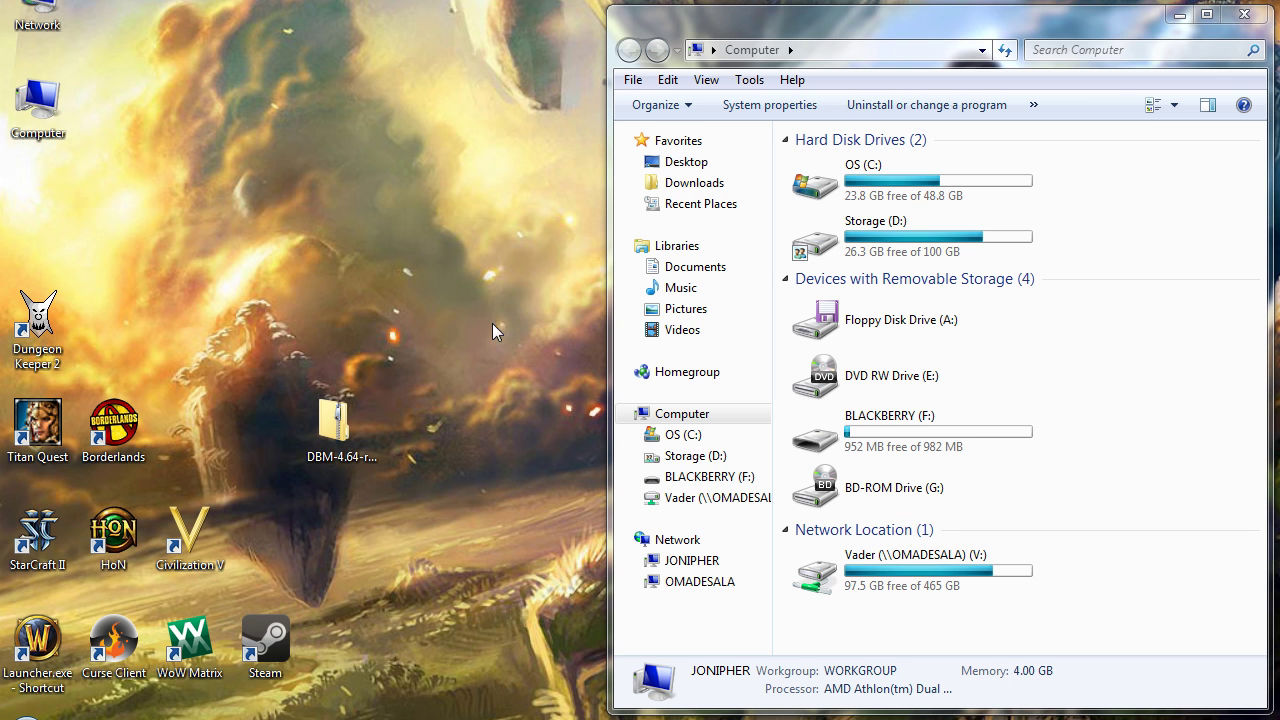
# Open the DBM zip, browse to D:\Games\World of Warcraft\Interface\AddOns, and minimize the zip window.
pyautogui.doubleClick(340, 427)
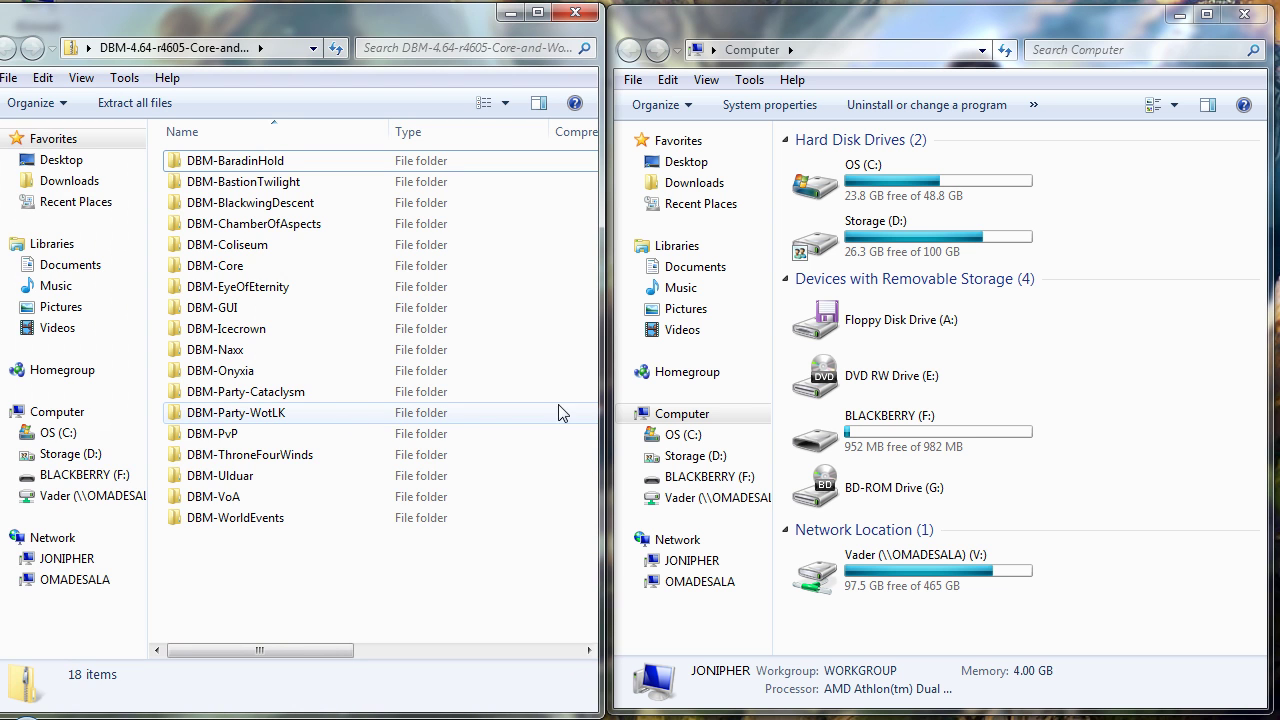
pyautogui.doubleClick(868, 255)
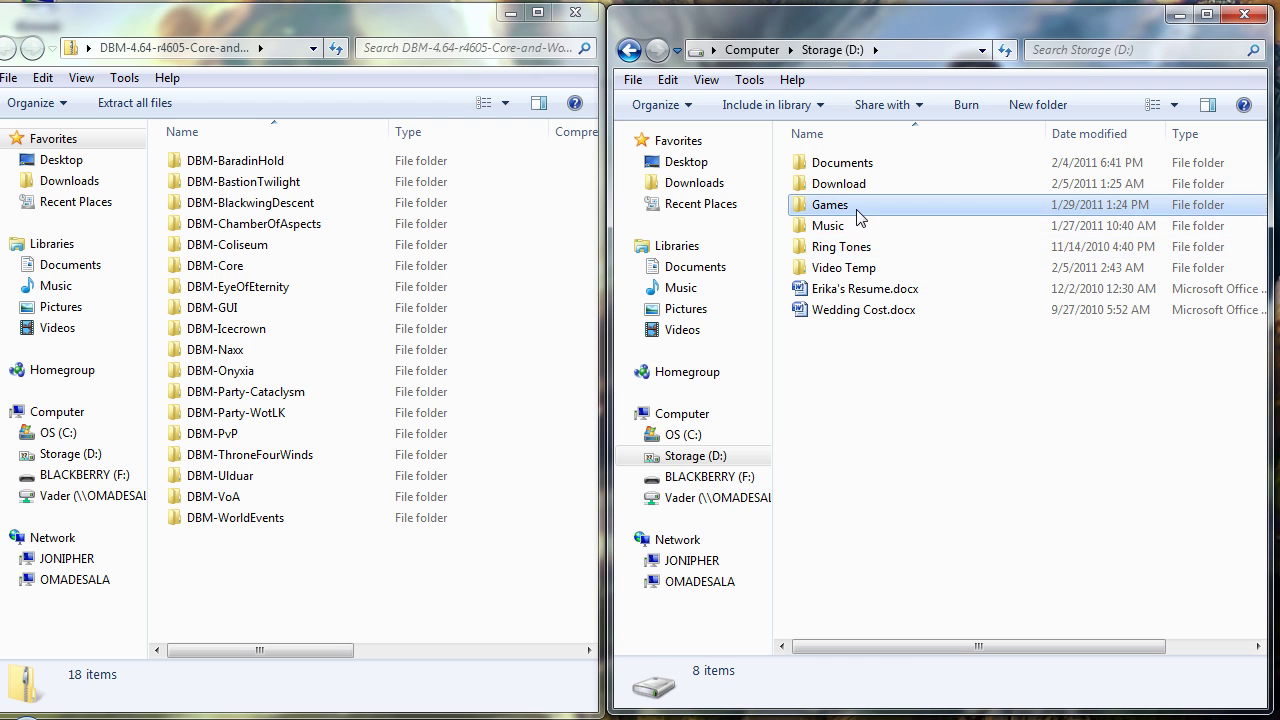
pyautogui.doubleClick(855, 206)
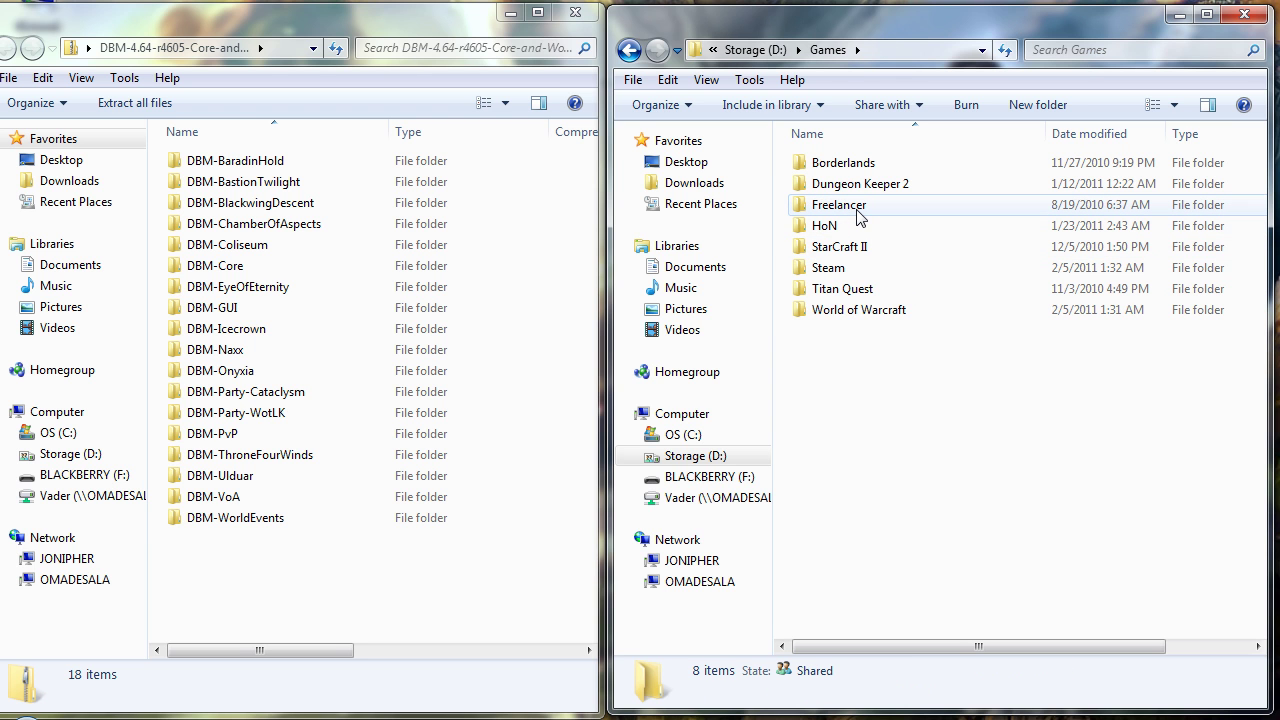
pyautogui.doubleClick(871, 309)
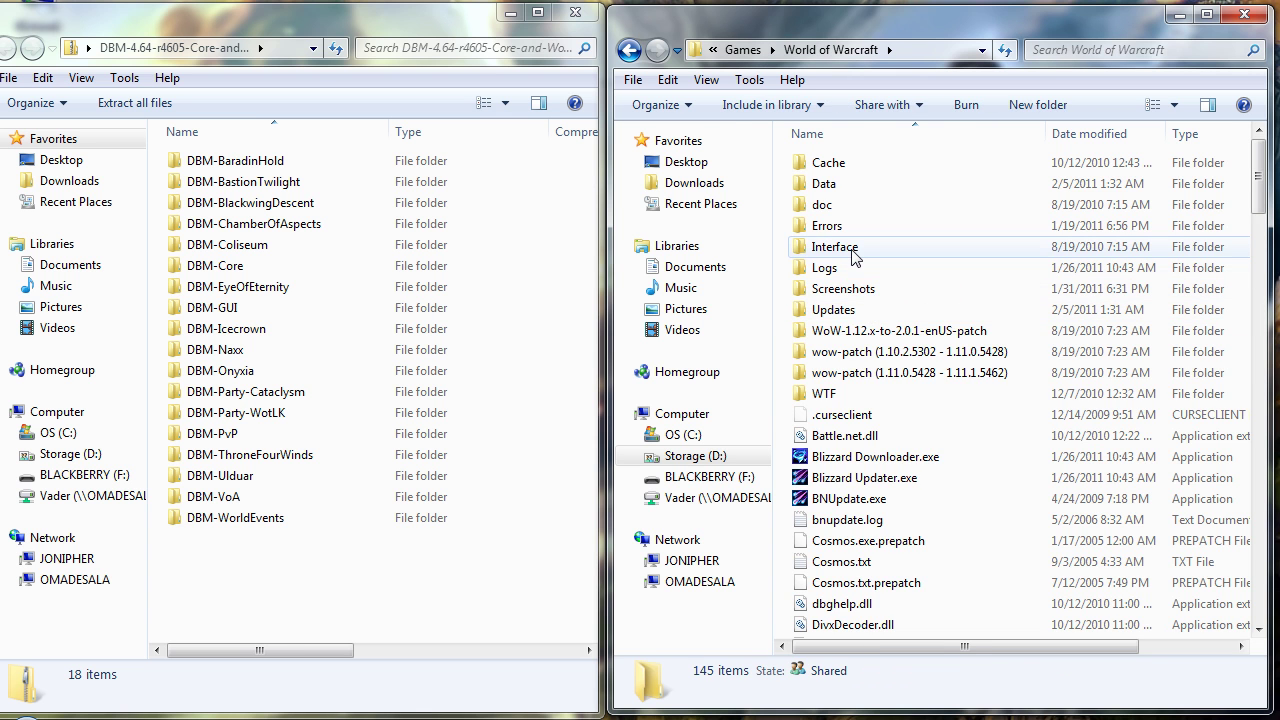
pyautogui.doubleClick(852, 250)
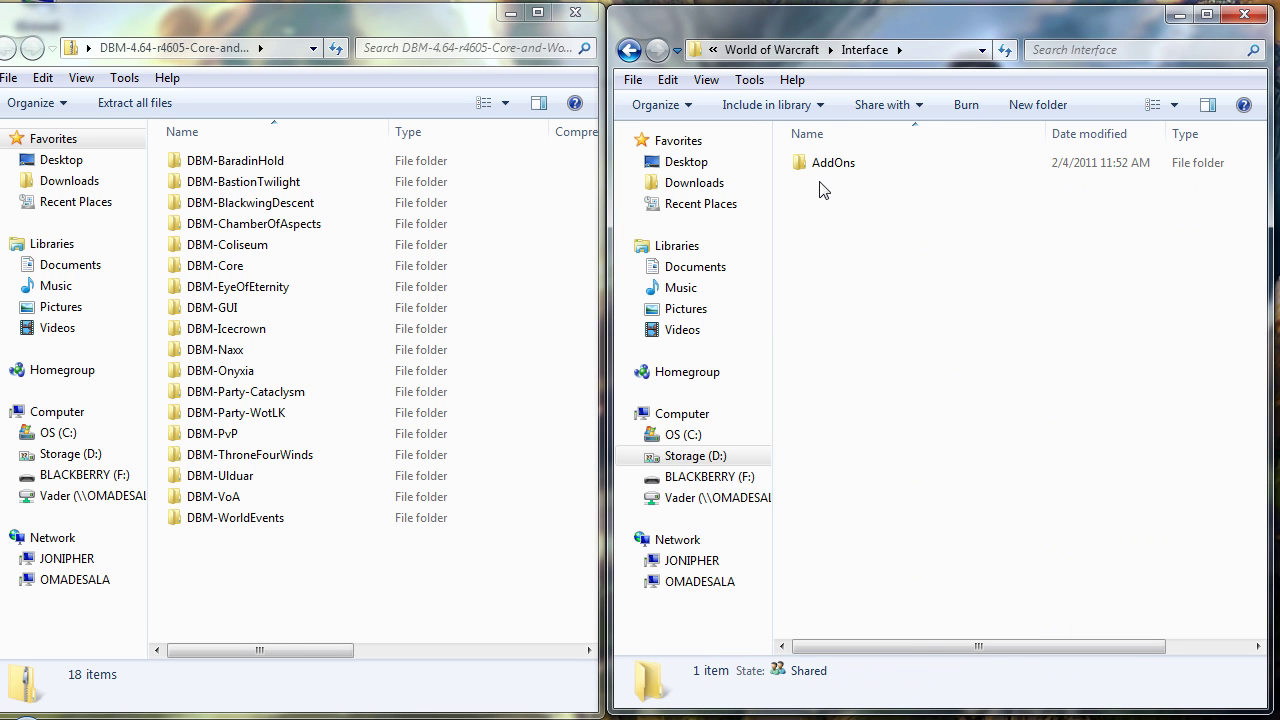
pyautogui.doubleClick(822, 170)
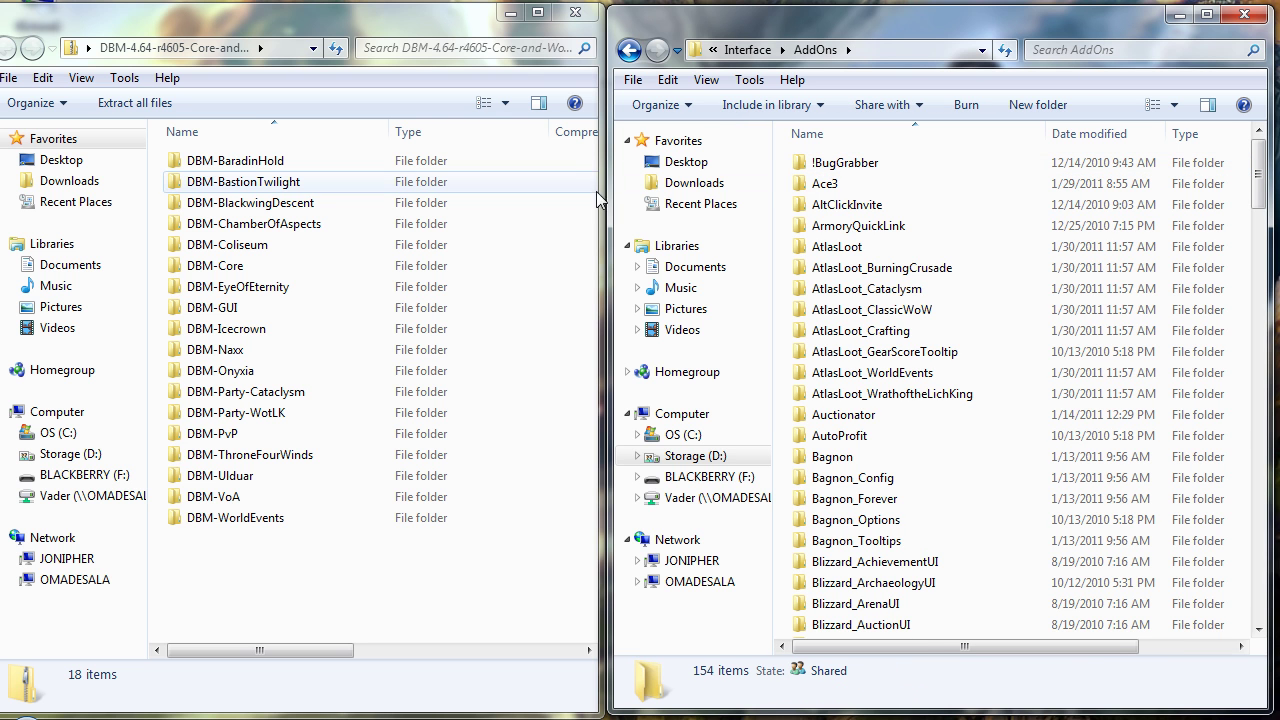
pyautogui.click(510, 14)
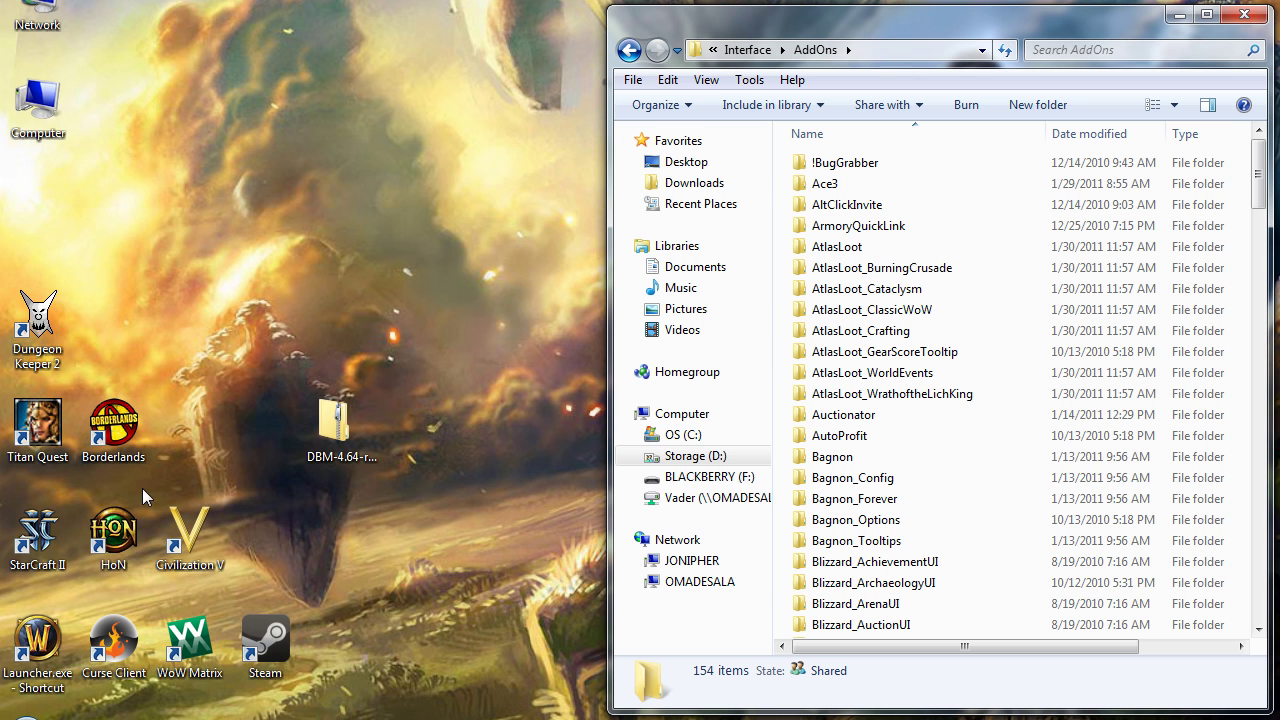
# Confirm the game folder via the launcher shortcut's Properties, then reopen the zip and select all 18 folders.
pyautogui.rightClick(42, 648)
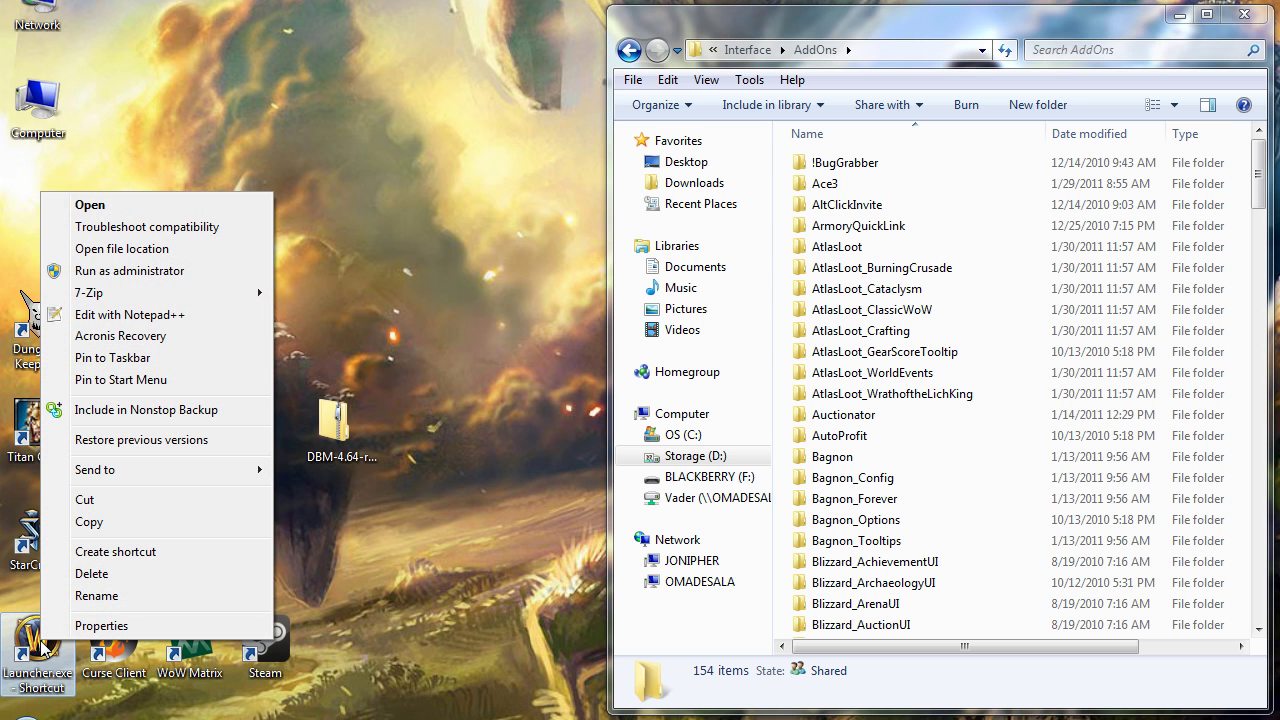
pyautogui.click(100, 626)
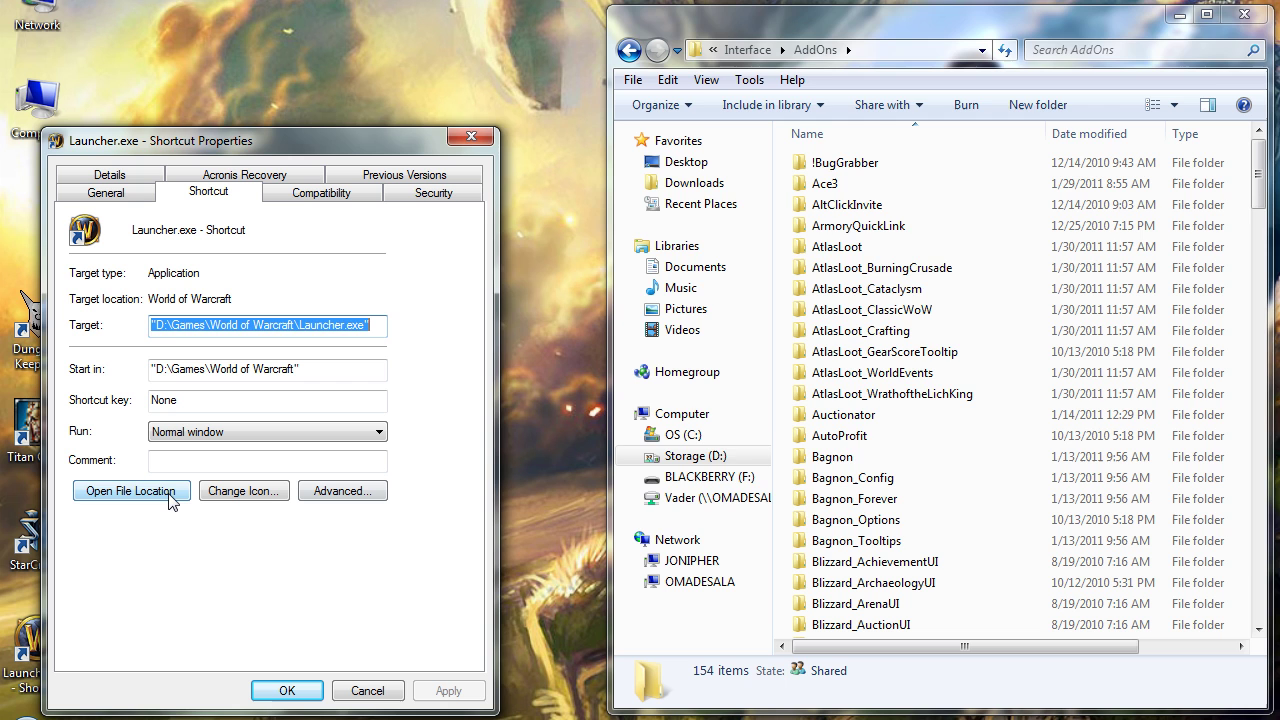
pyautogui.click(168, 496)
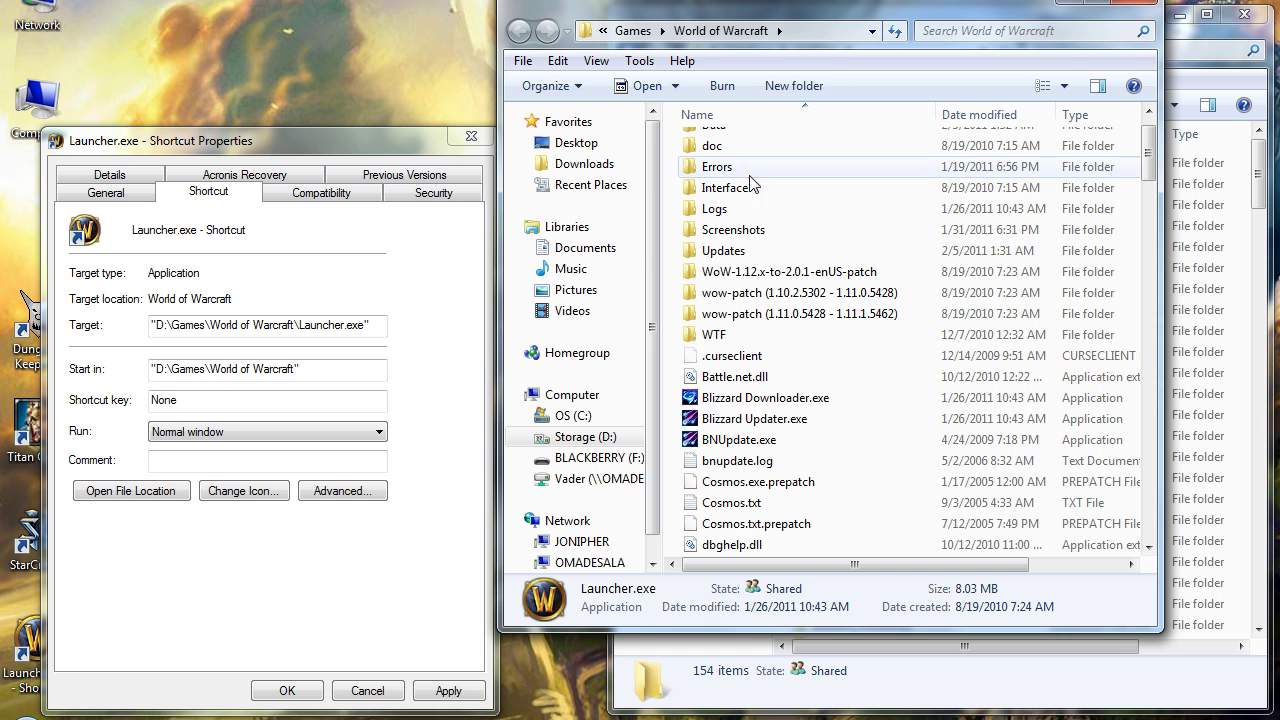
pyautogui.click(728, 190)
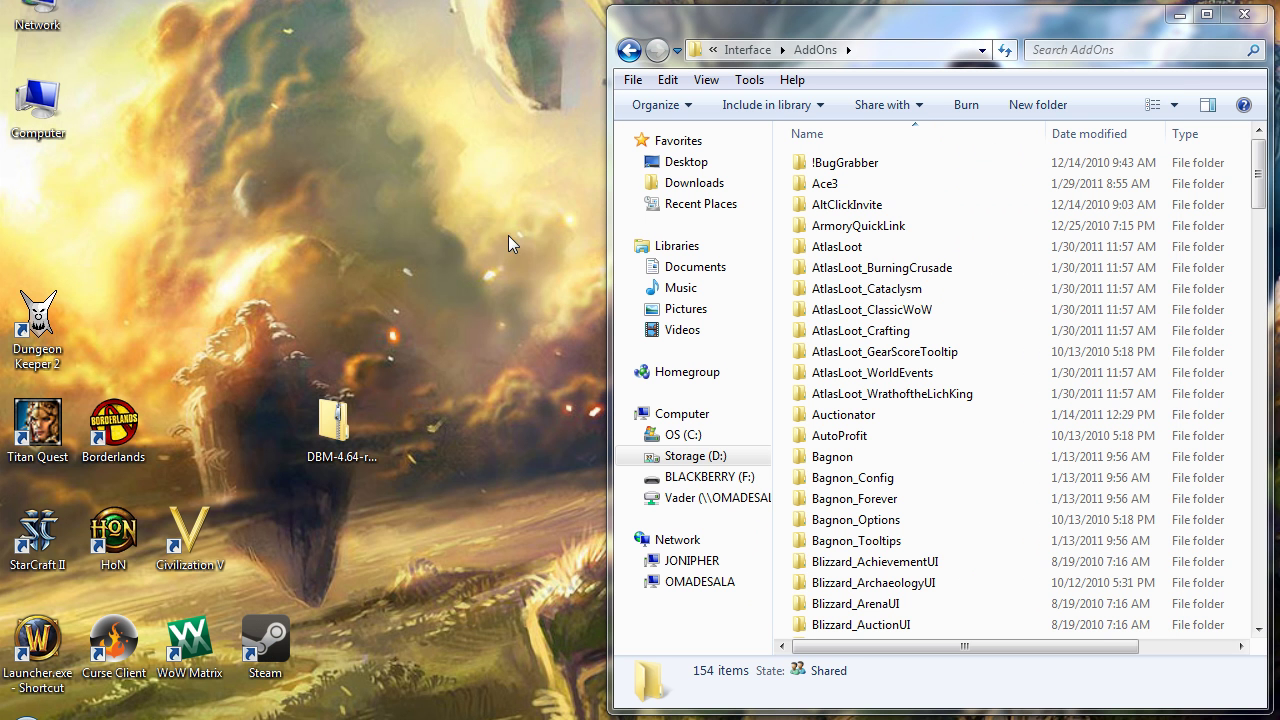
pyautogui.doubleClick(340, 420)
pyautogui.hotkey('ctrl', 'a')
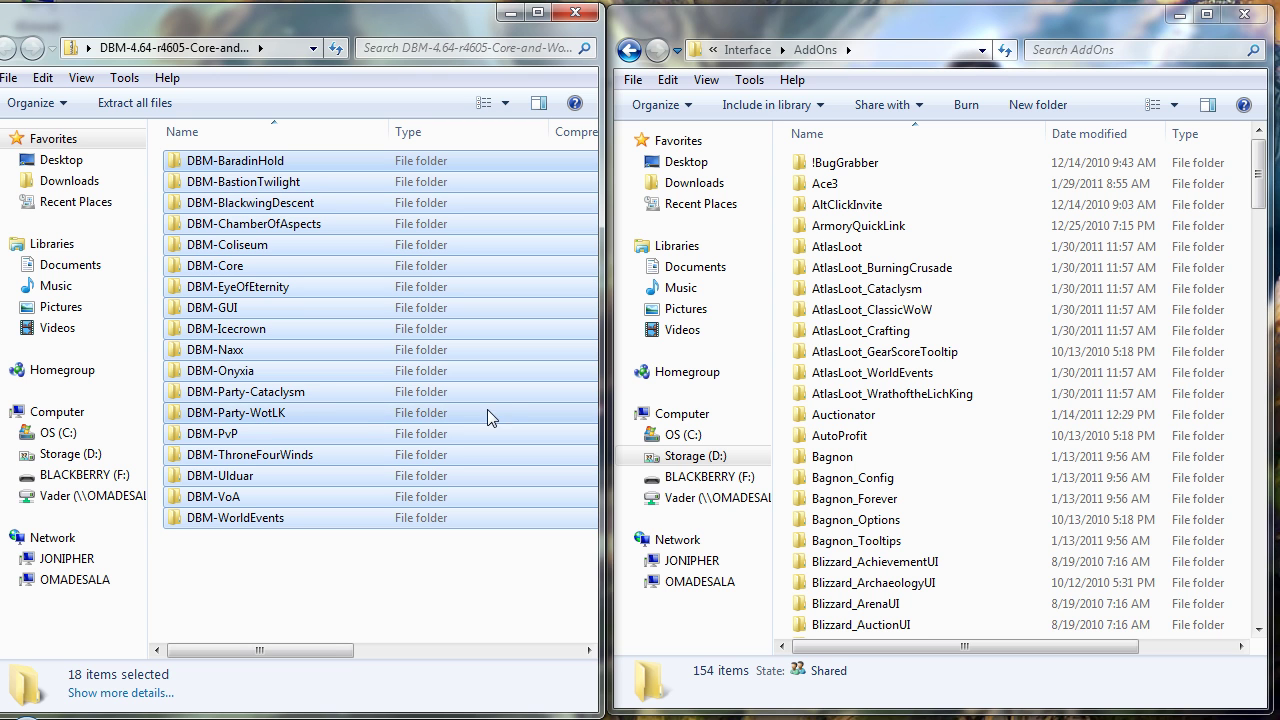
# Select all 18 DBM folders in the zip and copy them using the Organize menu.
pyautogui.click(64, 104)
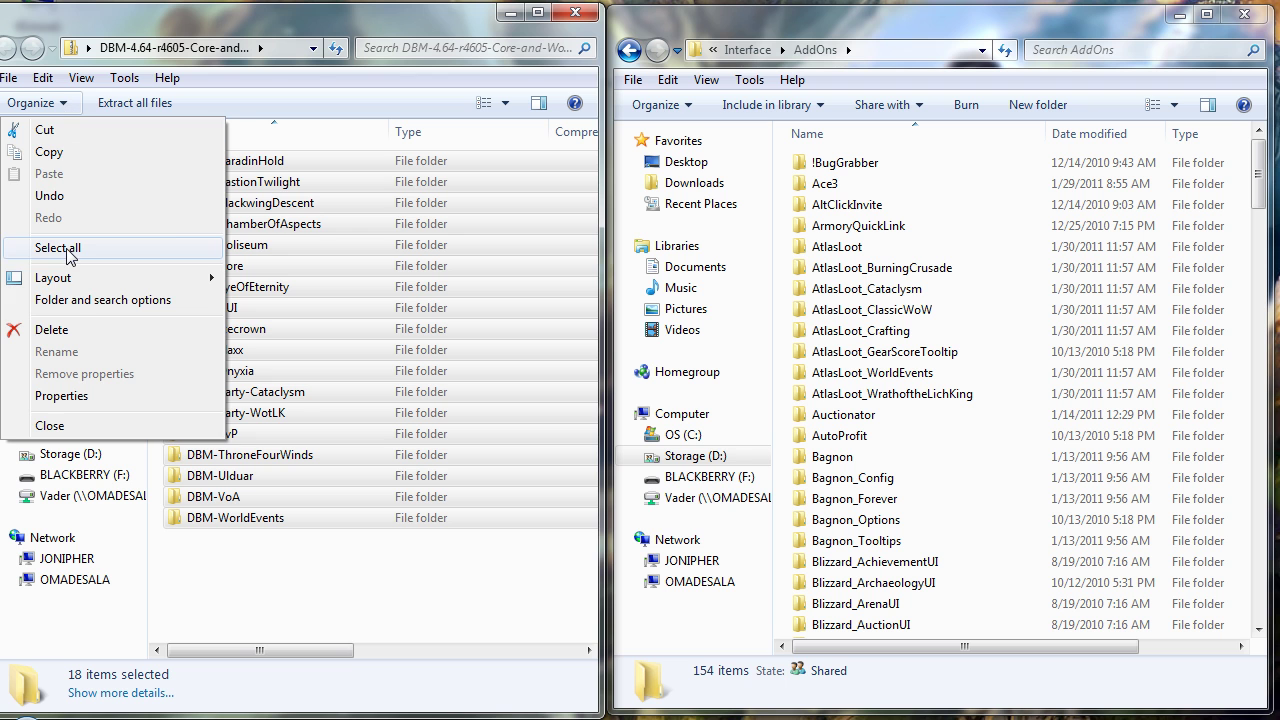
pyautogui.click(66, 248)
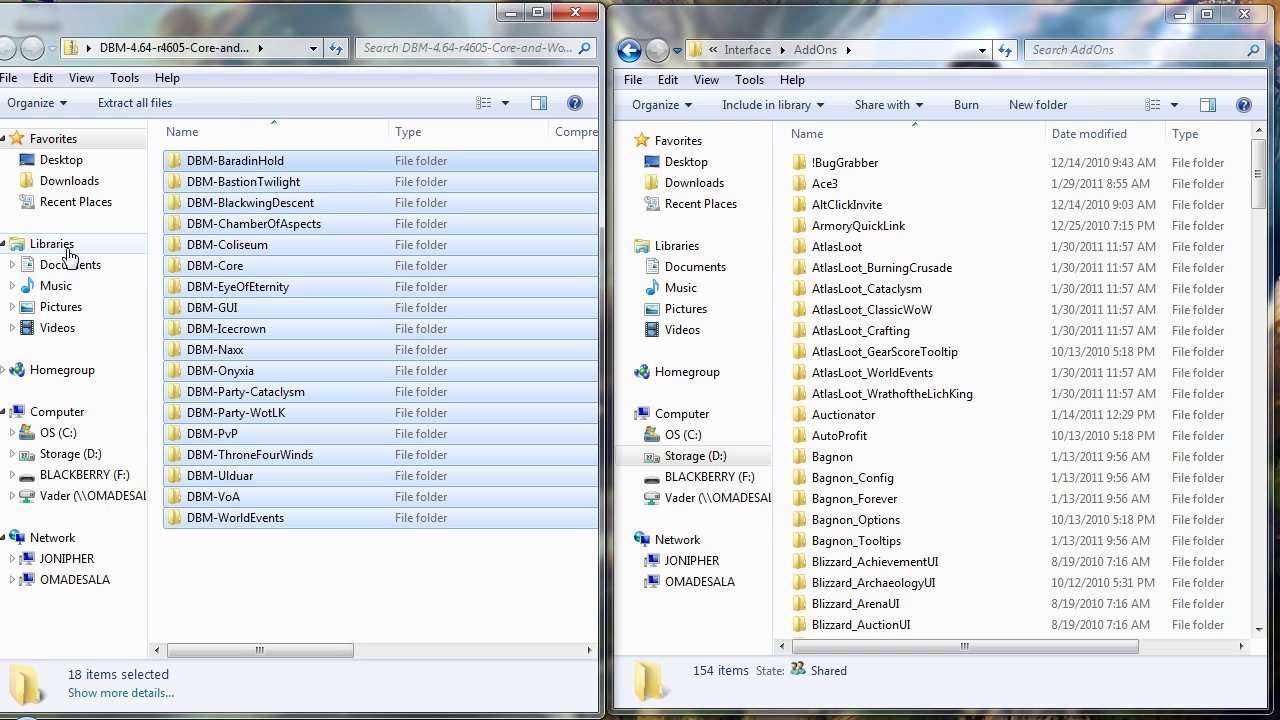
pyautogui.click(55, 105)
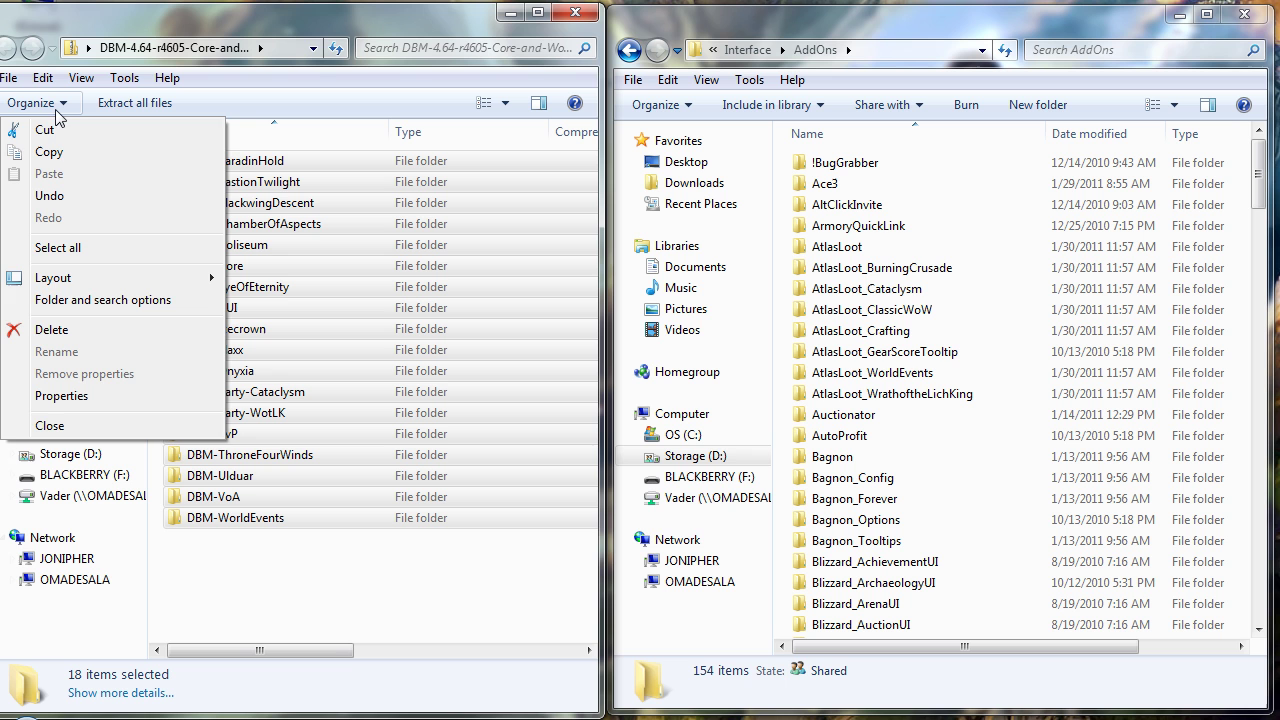
pyautogui.click(58, 153)
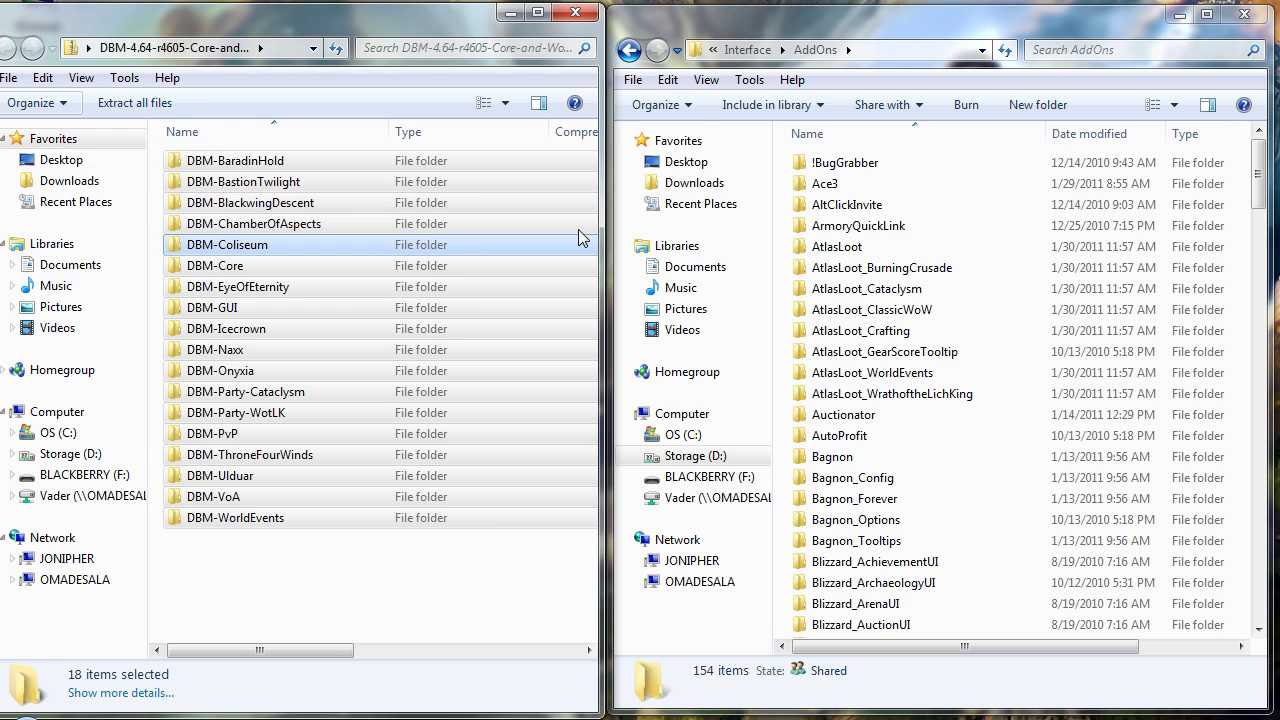
pyautogui.click(688, 105)
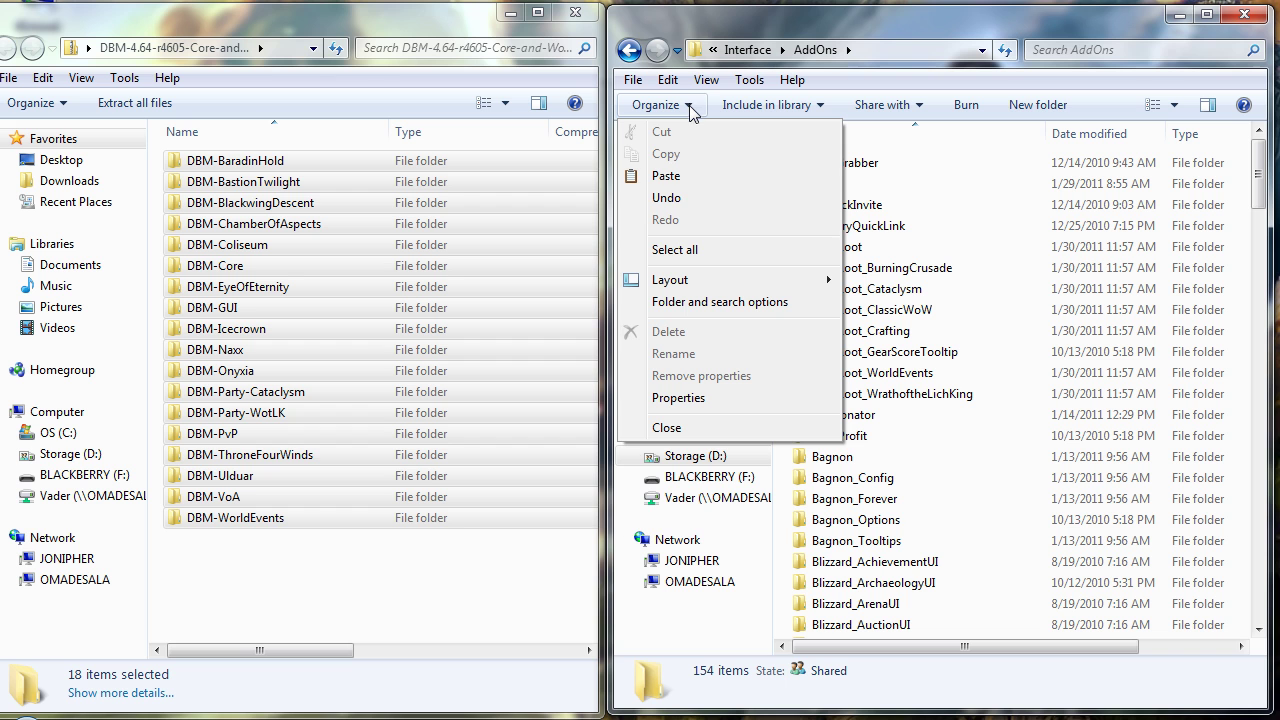
# Paste the DBM folders into AddOns, merging all folders and replacing every conflicting file.
pyautogui.click(666, 176)
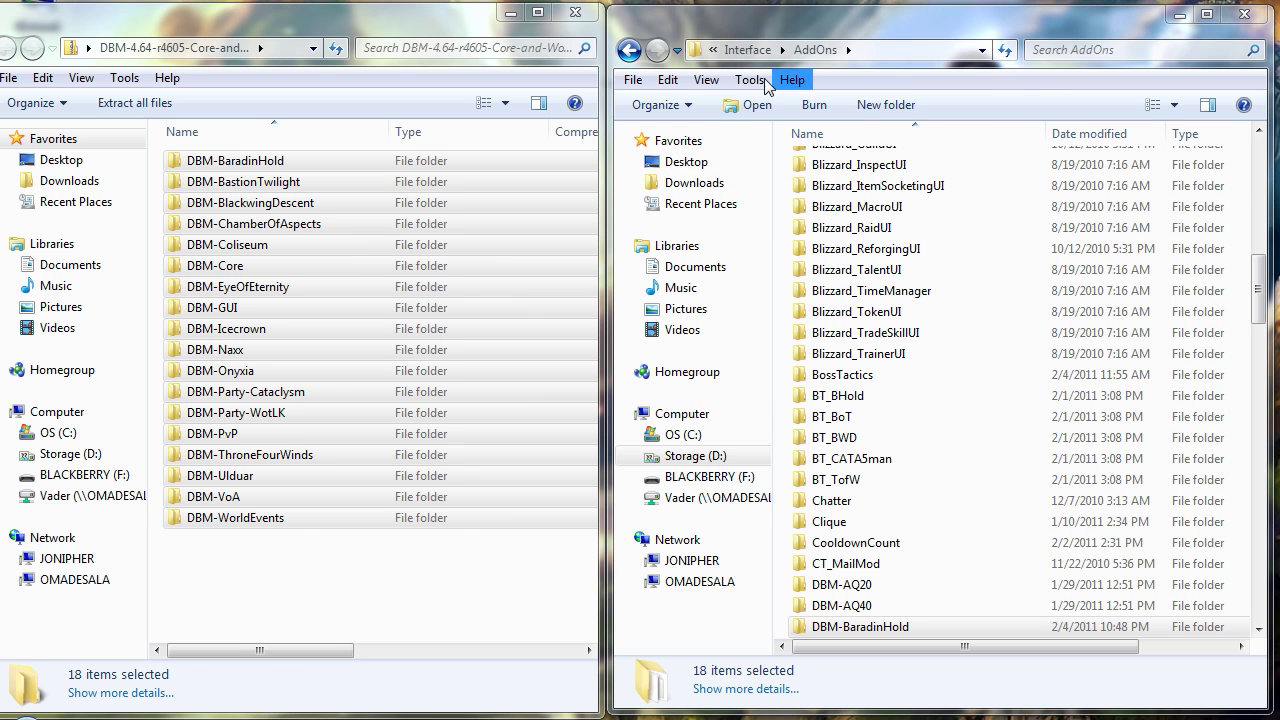
pyautogui.click(656, 105)
pyautogui.click(666, 176)
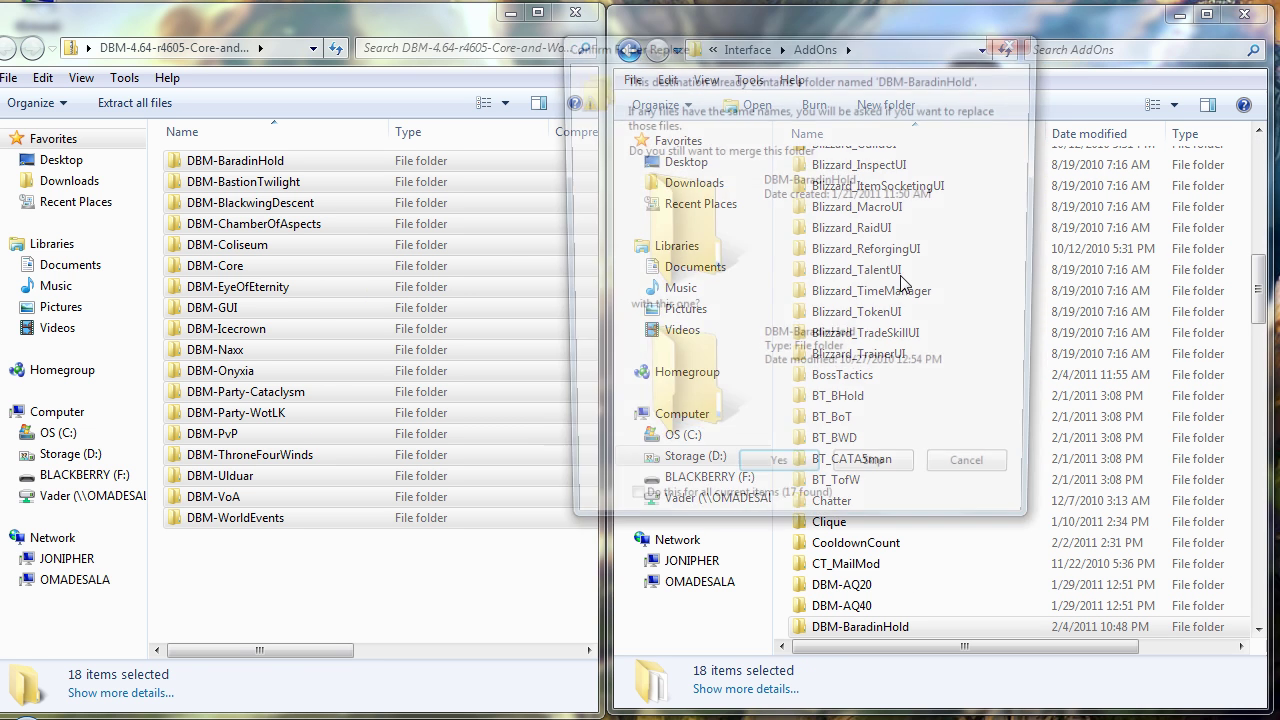
pyautogui.click(711, 516)
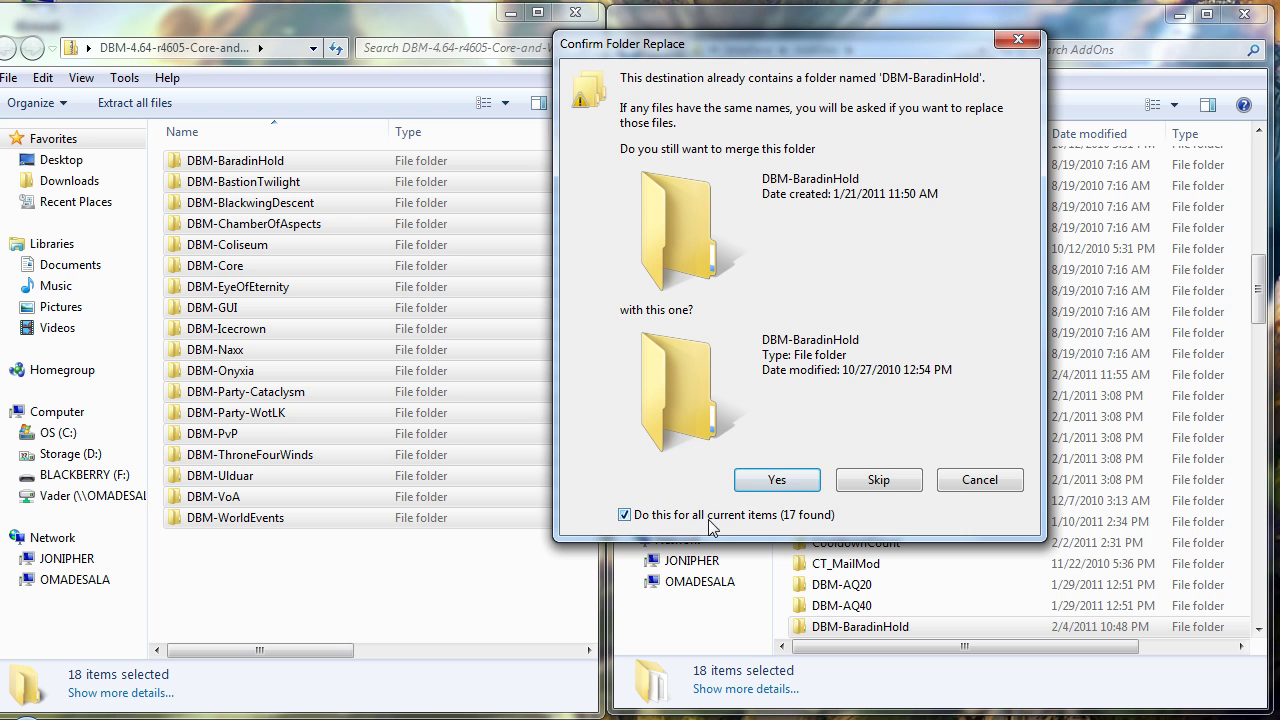
pyautogui.click(769, 489)
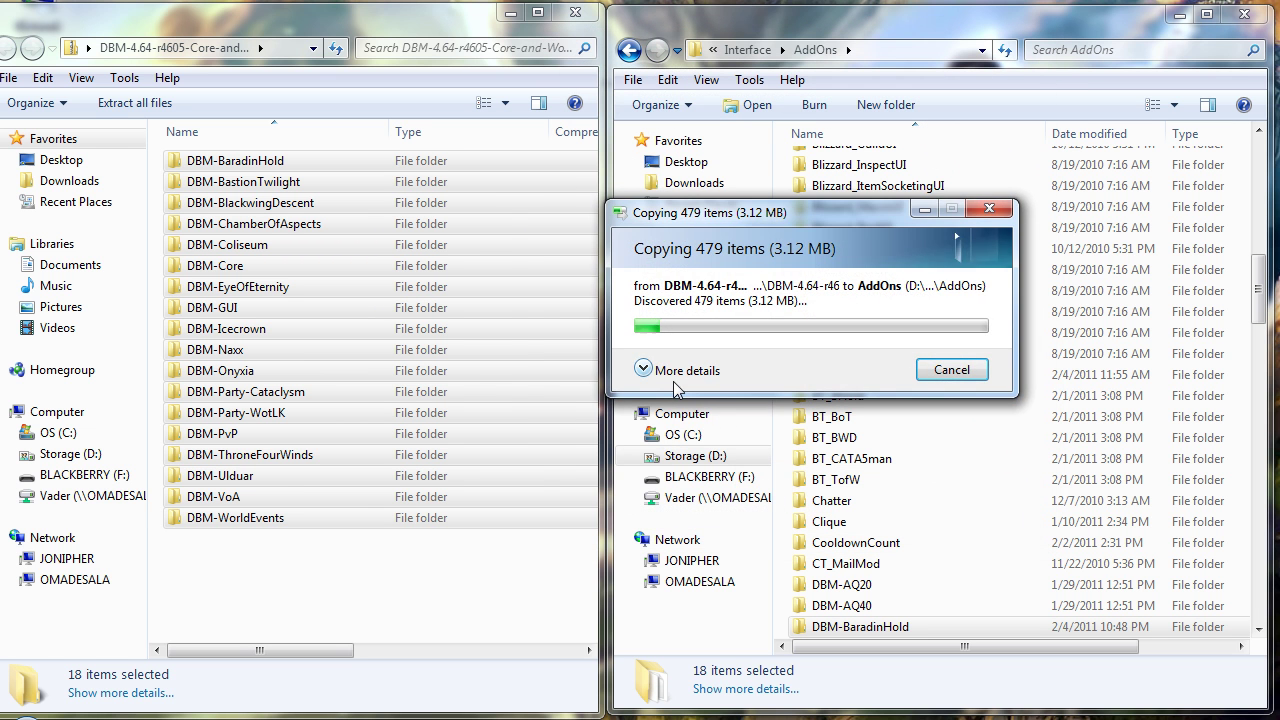
pyautogui.click(646, 493)
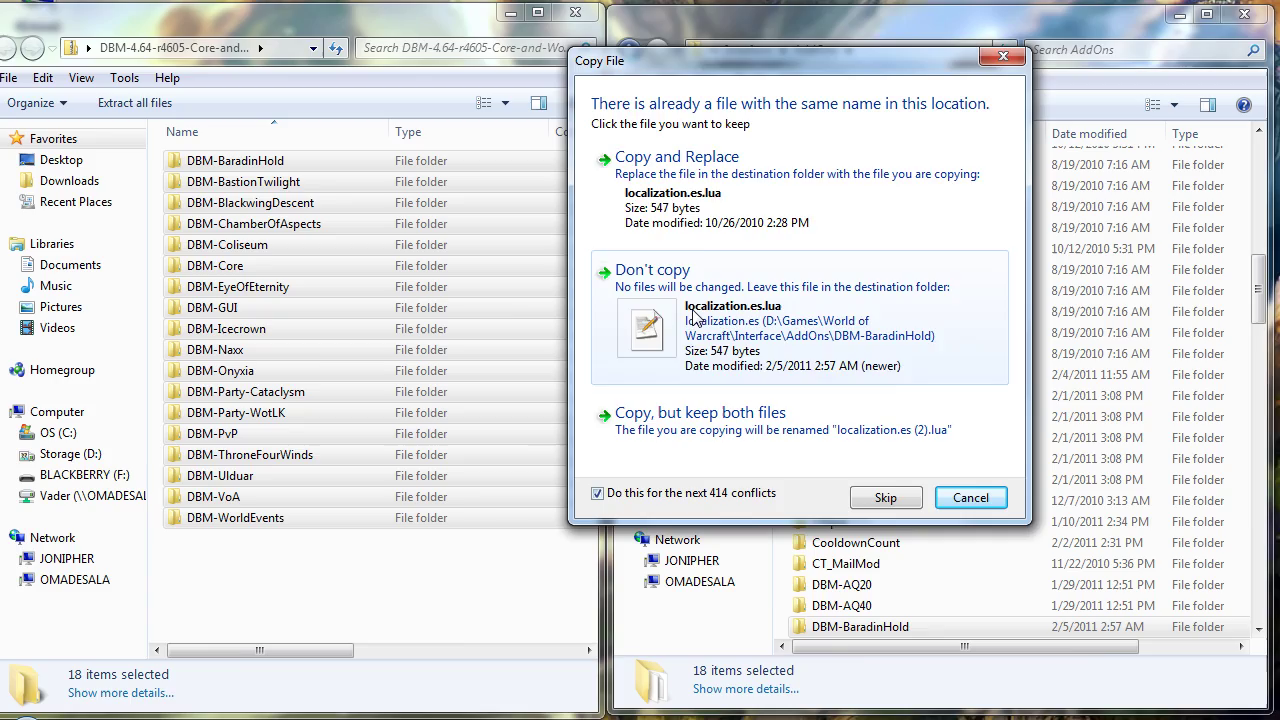
pyautogui.click(677, 160)
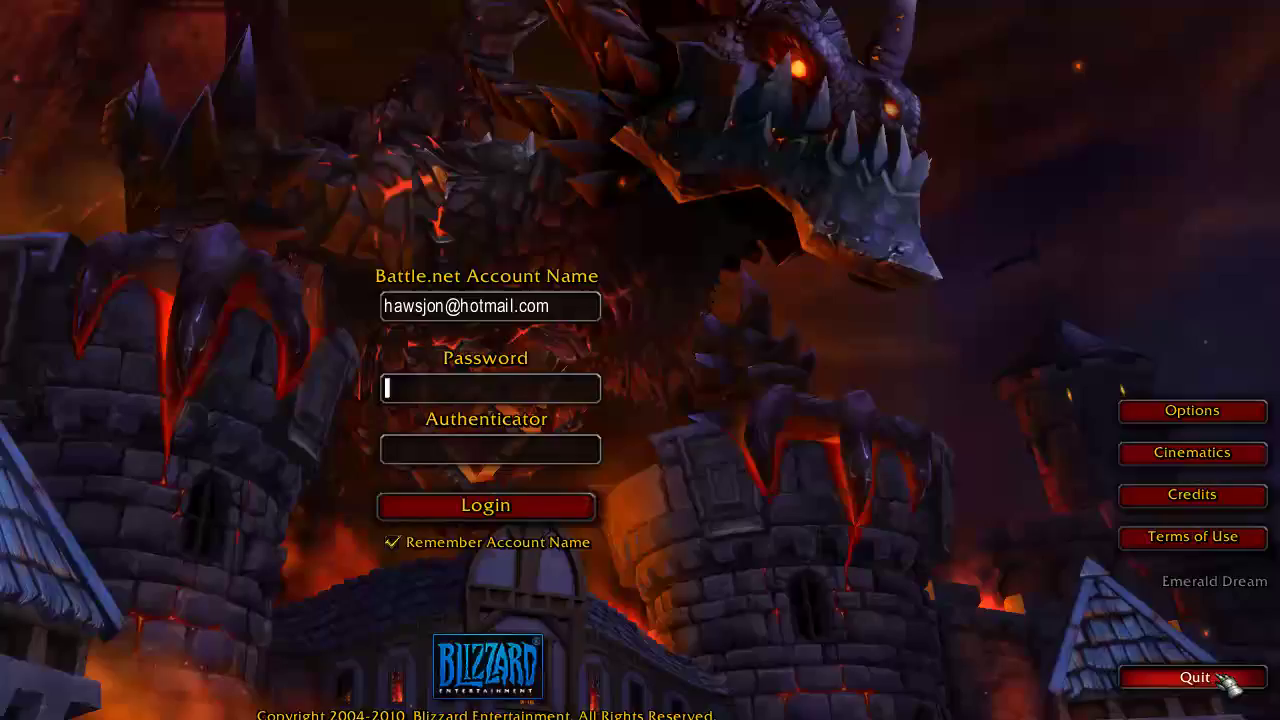
# Quit and relaunch World of Warcraft, then log in with the password and authenticator code.
pyautogui.click(1224, 680)
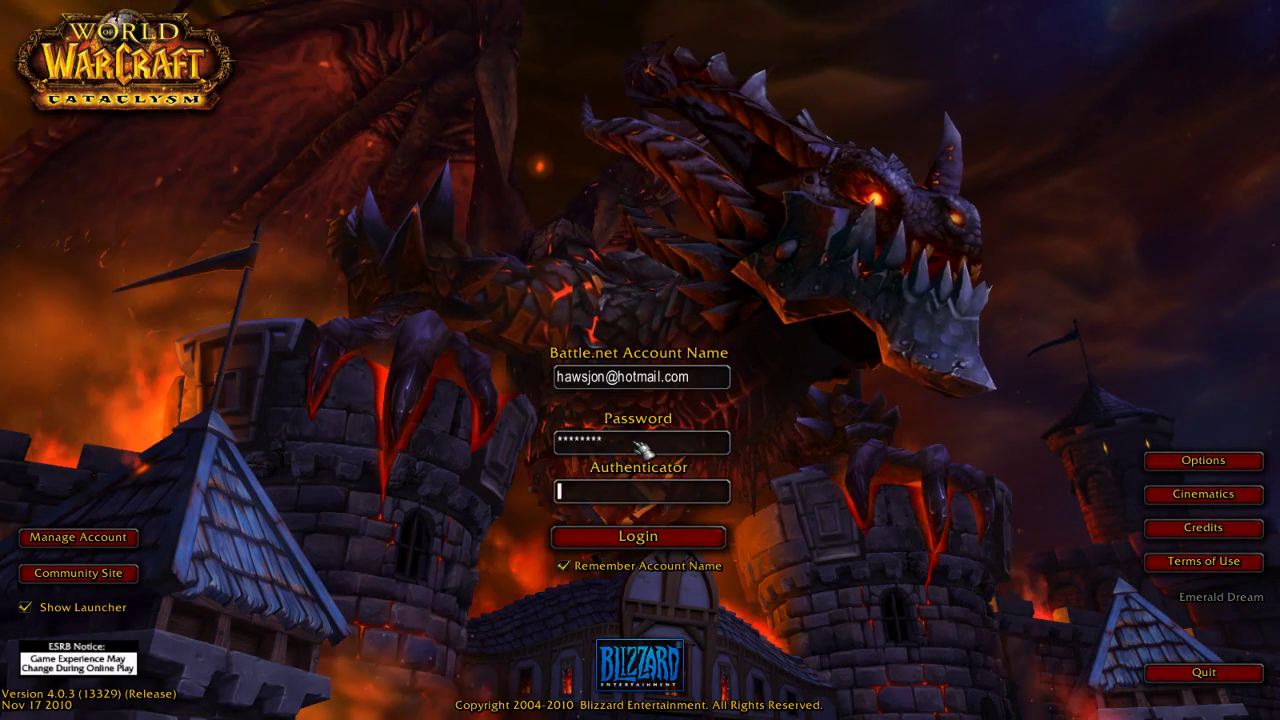
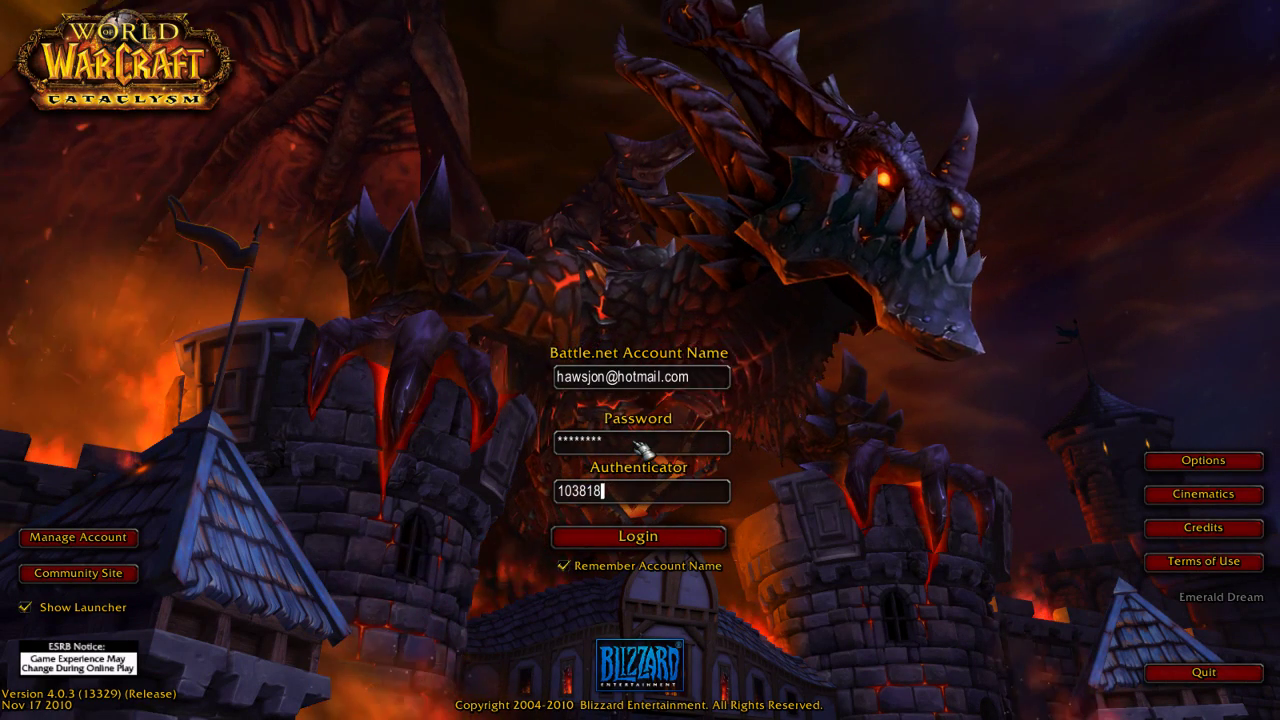
pyautogui.press('Return')
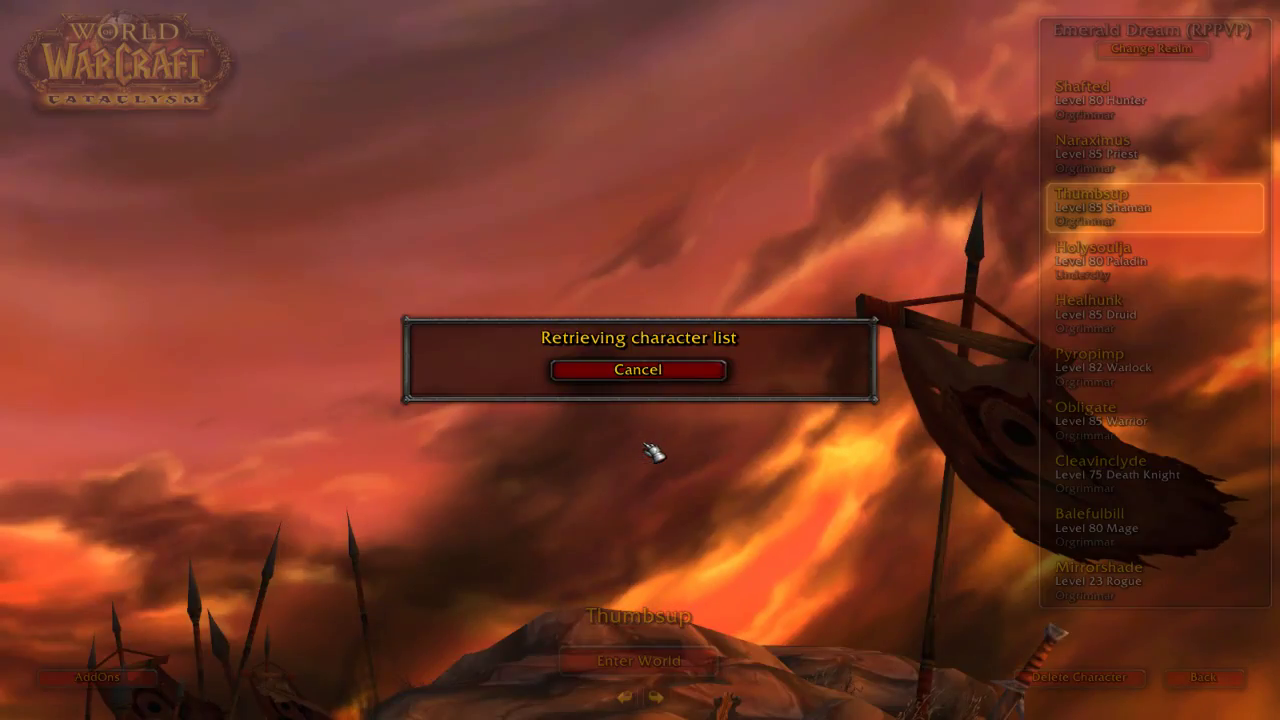
# Select the Healhunk druid on the character screen and open the AddOn List.
pyautogui.click(1097, 224)
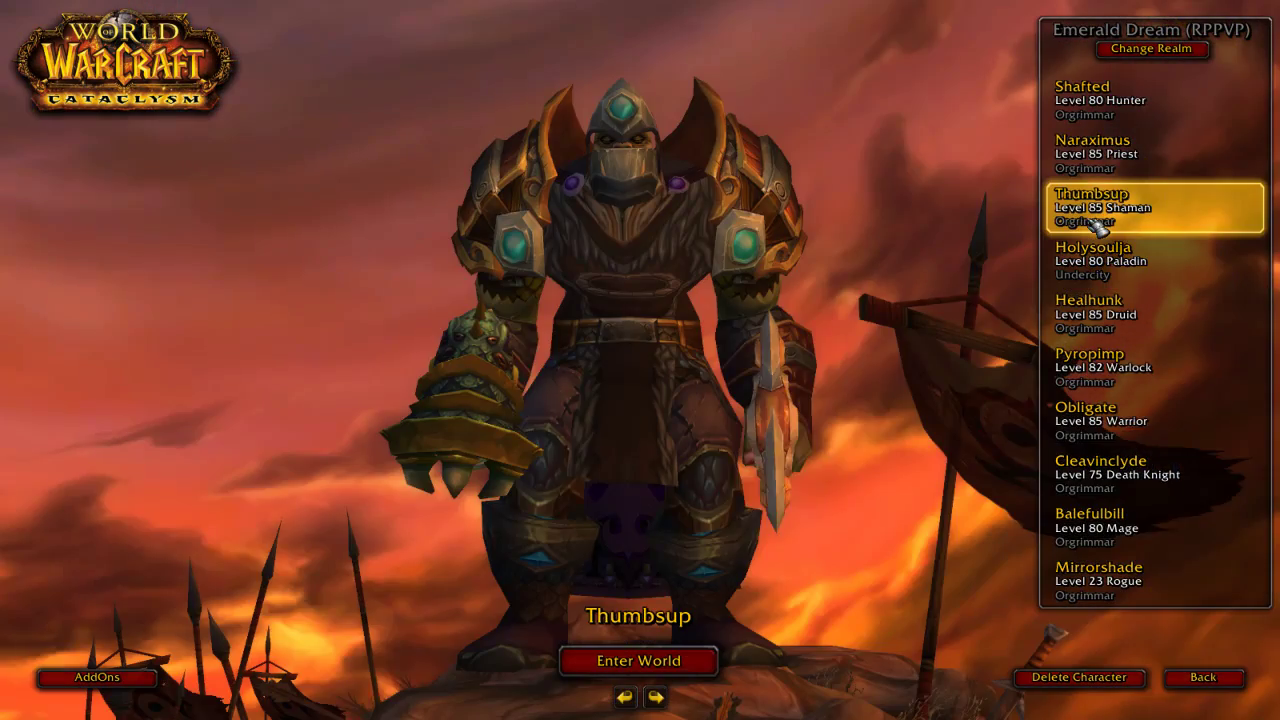
pyautogui.press('Up')
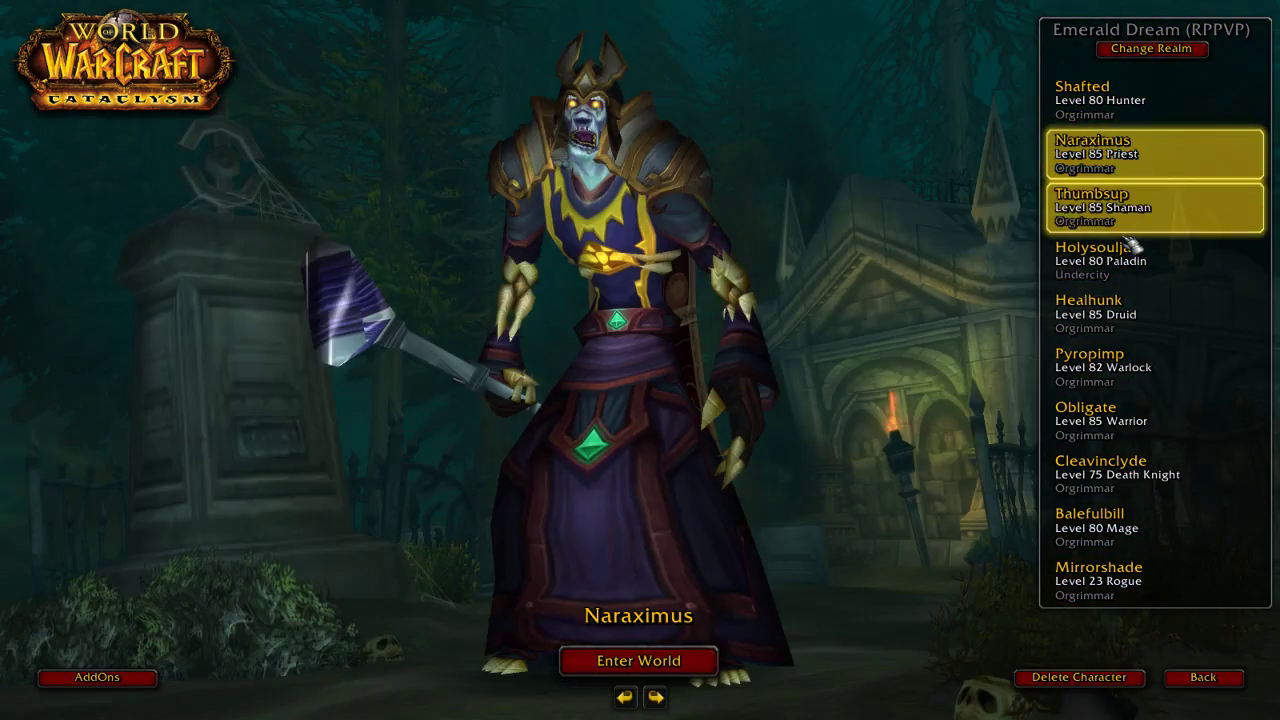
pyautogui.click(1095, 312)
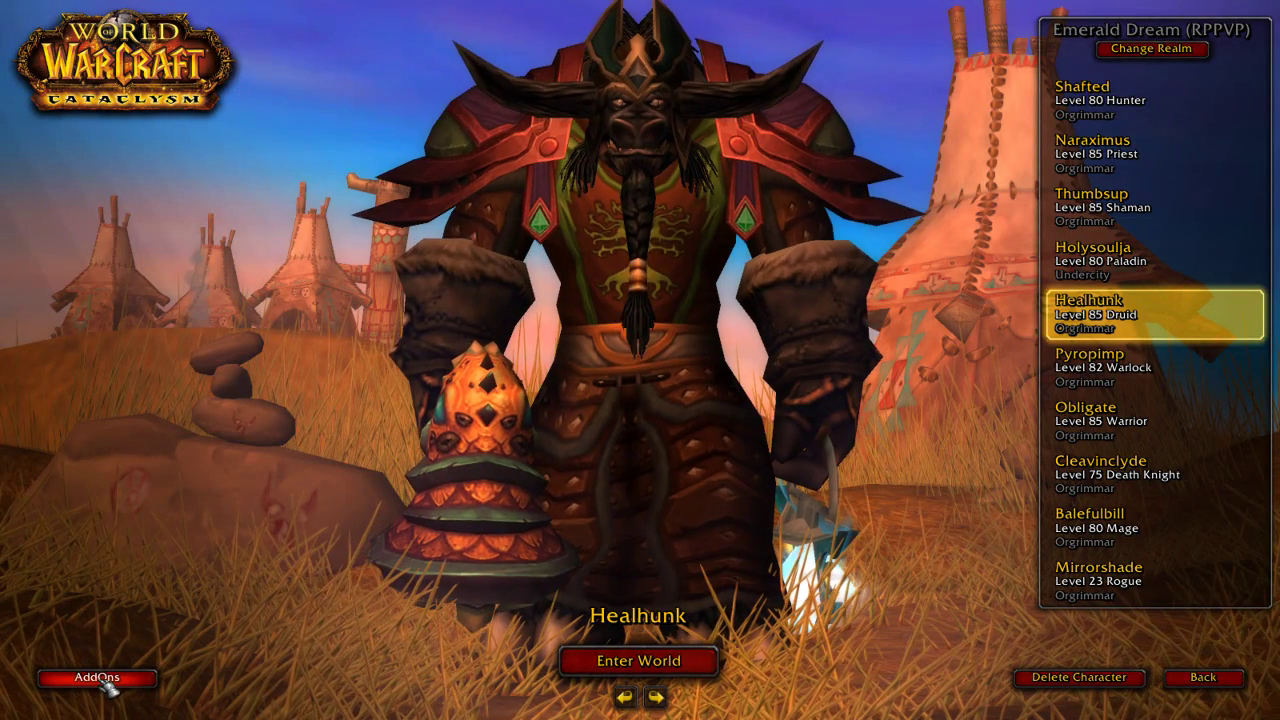
pyautogui.click(146, 682)
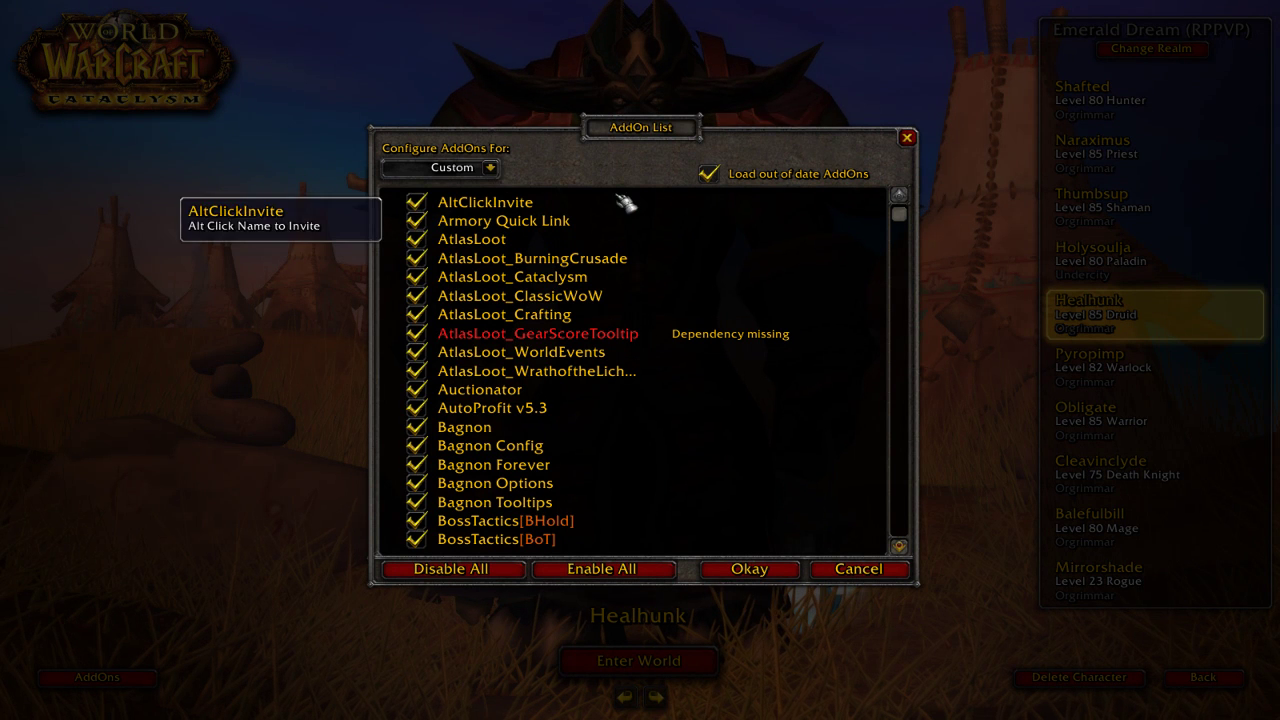
# Keep the Custom configuration, toggle Quartz, Prospect and Power Auras Classic, and confirm all addons enabled with Okay.
pyautogui.click(491, 168)
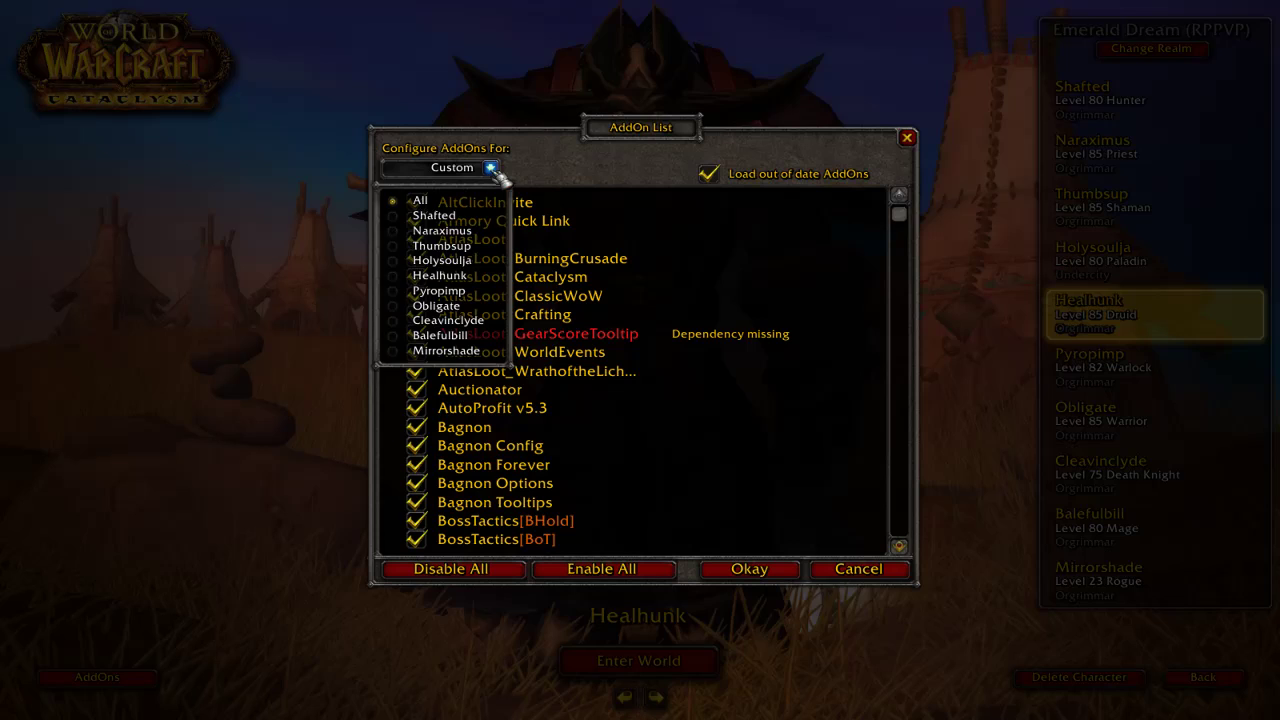
pyautogui.click(491, 168)
pyautogui.moveTo(902, 218); pyautogui.dragTo(909, 400)
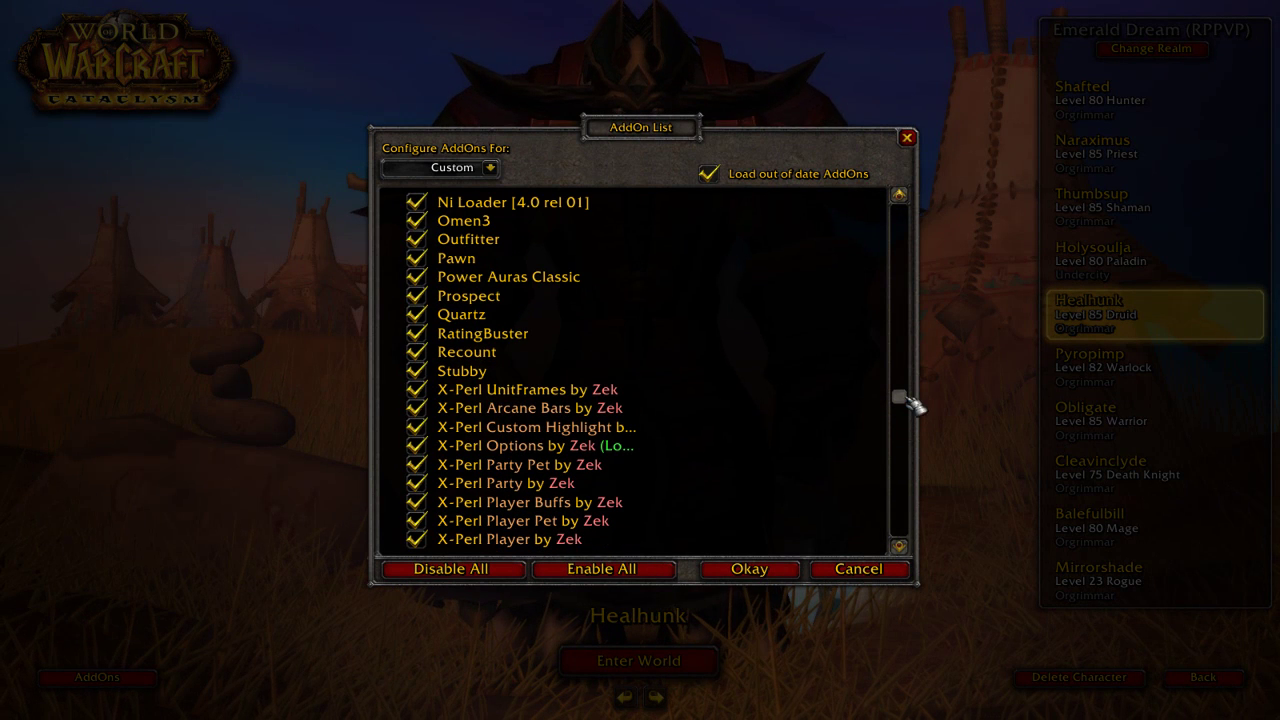
pyautogui.click(418, 315)
pyautogui.click(418, 296)
pyautogui.click(418, 280)
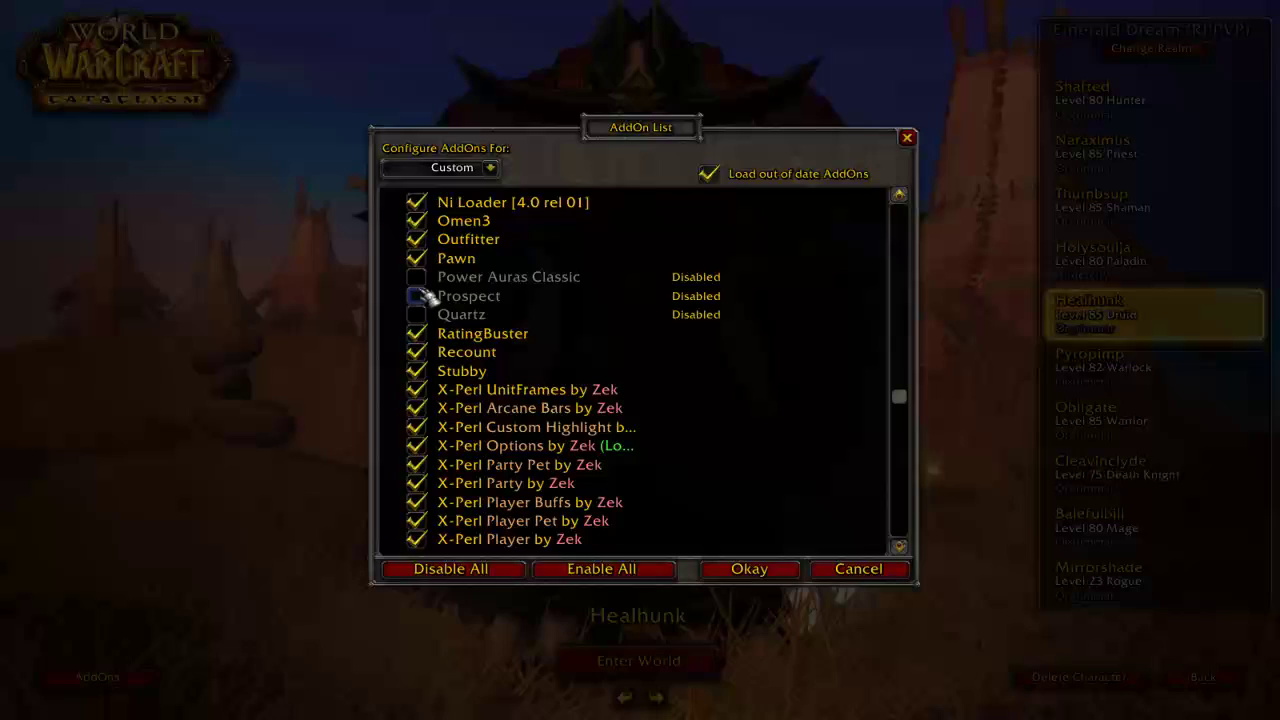
pyautogui.click(418, 315)
pyautogui.click(418, 277)
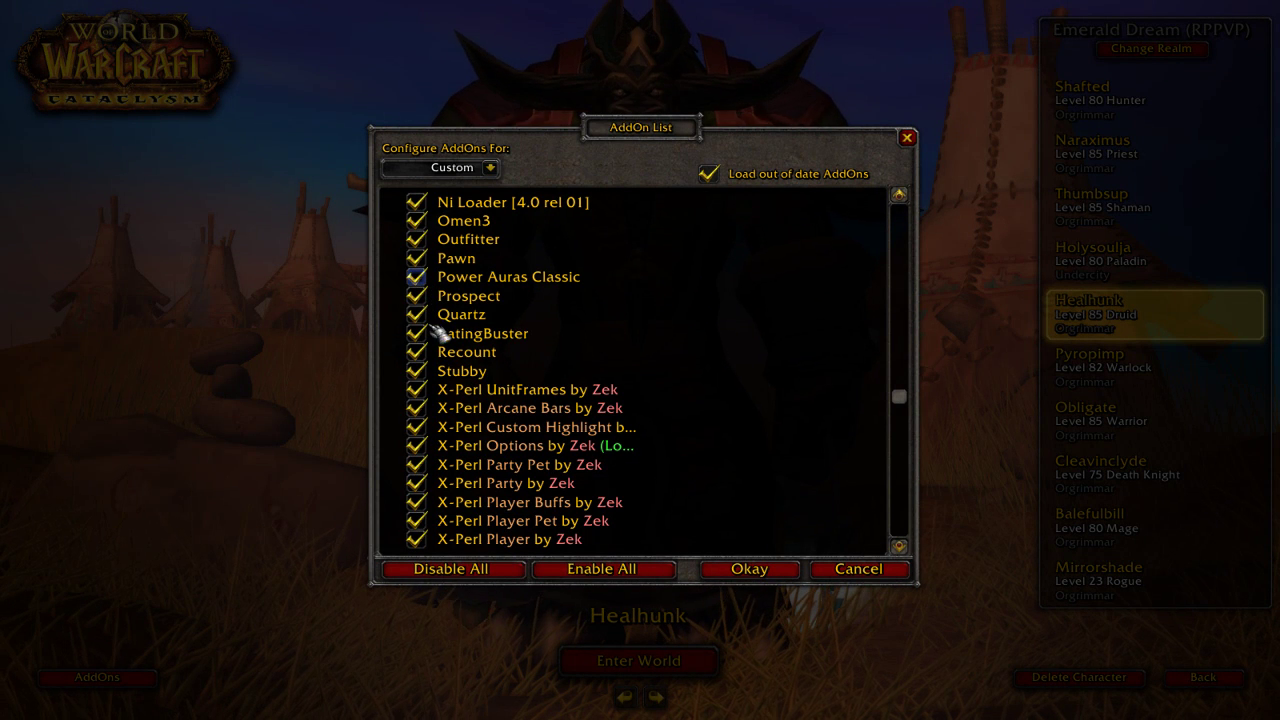
pyautogui.click(789, 577)
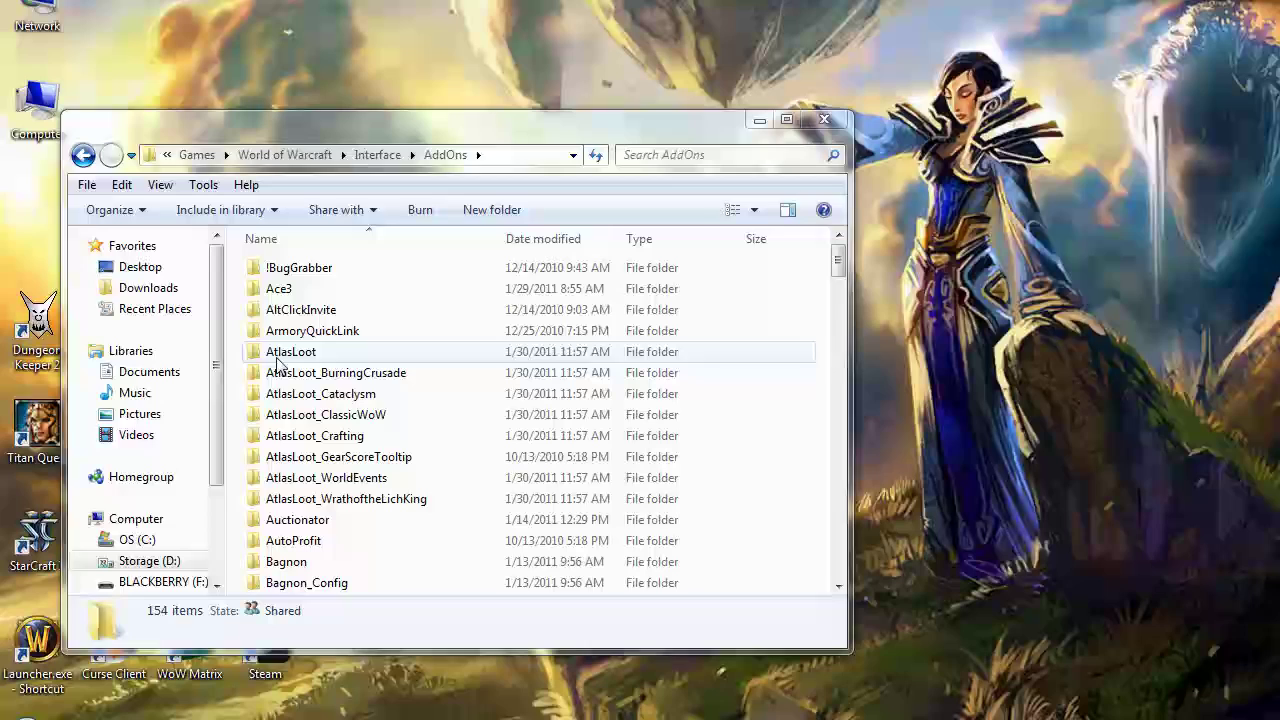
# Delete the Ace3 folder from Interface\AddOns, confirming its move to the Recycle Bin.
pyautogui.click(265, 295)
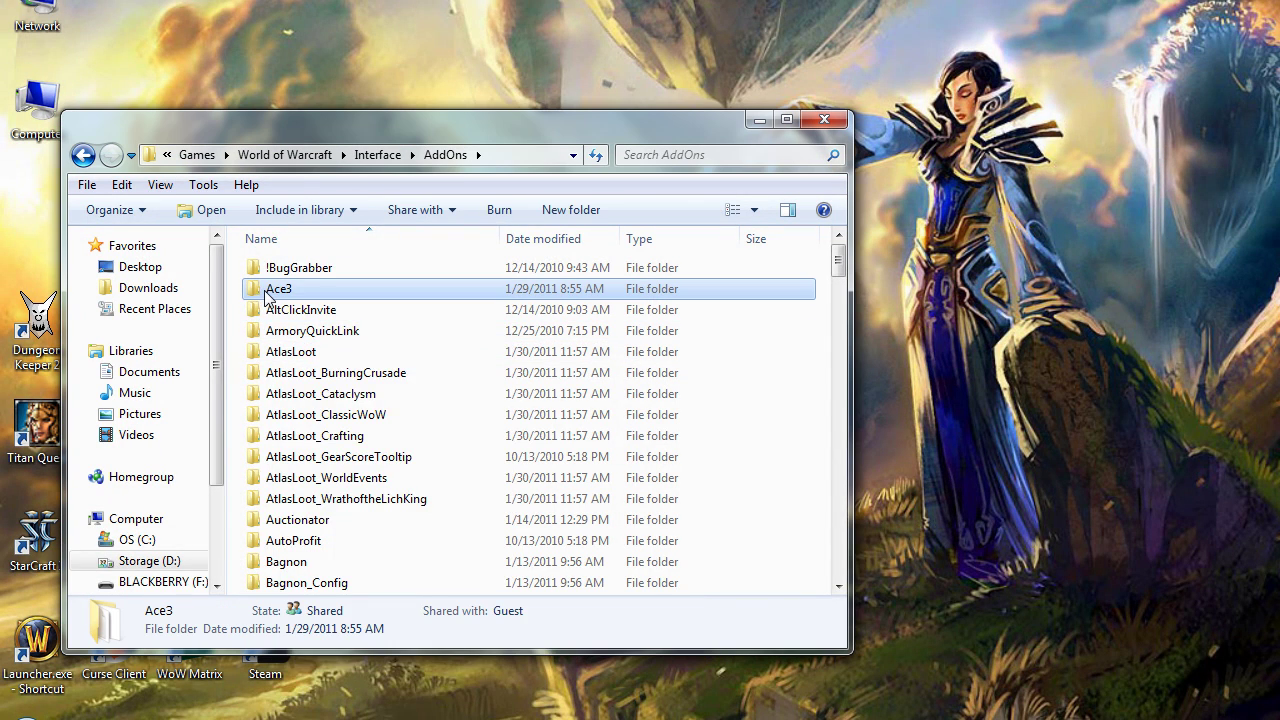
pyautogui.rightClick(265, 295)
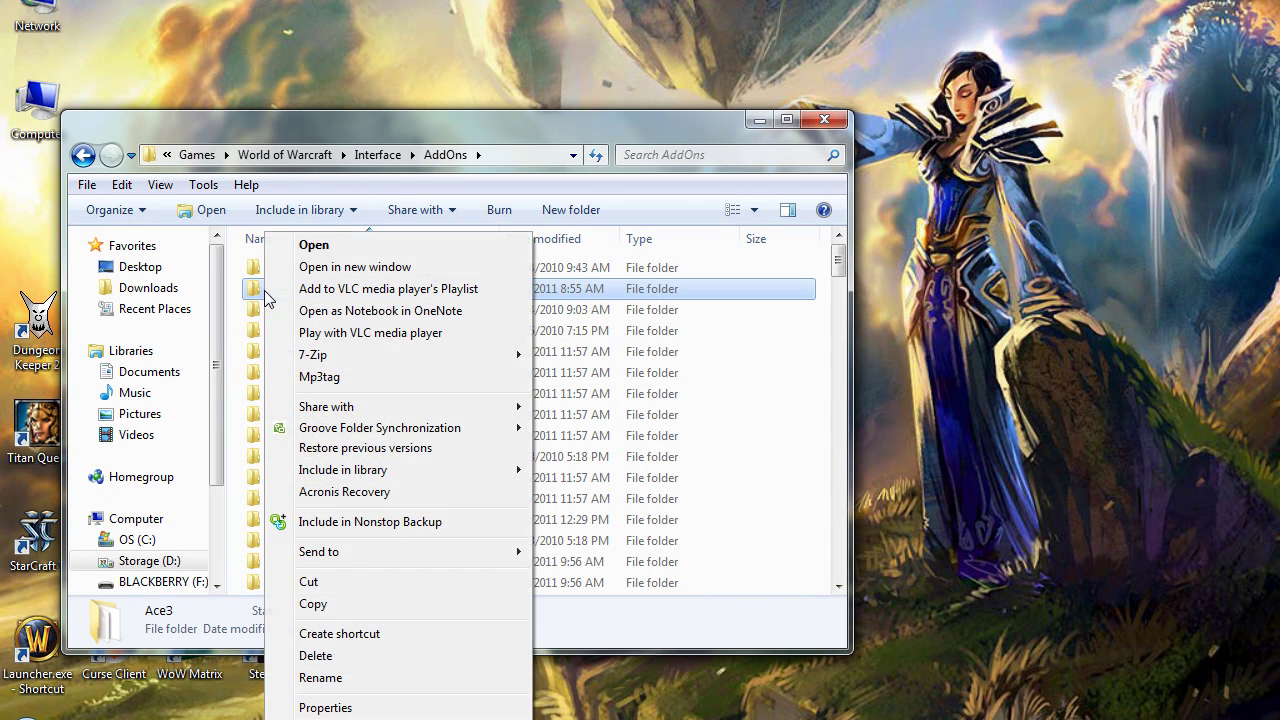
pyautogui.click(355, 656)
pyautogui.click(879, 386)
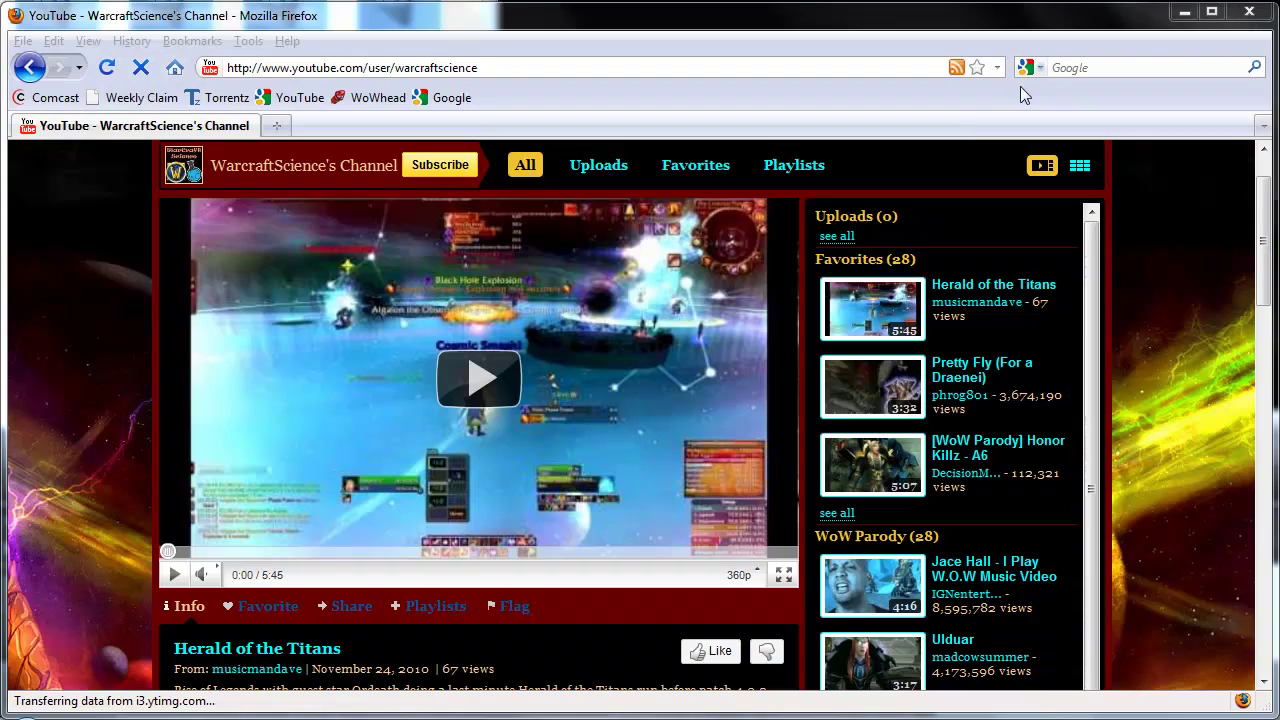
# Subscribe to WarcraftScience and add the Herald of the Titans video to Favorites.
pyautogui.click(468, 168)
pyautogui.scroll(-2, 385, 487)
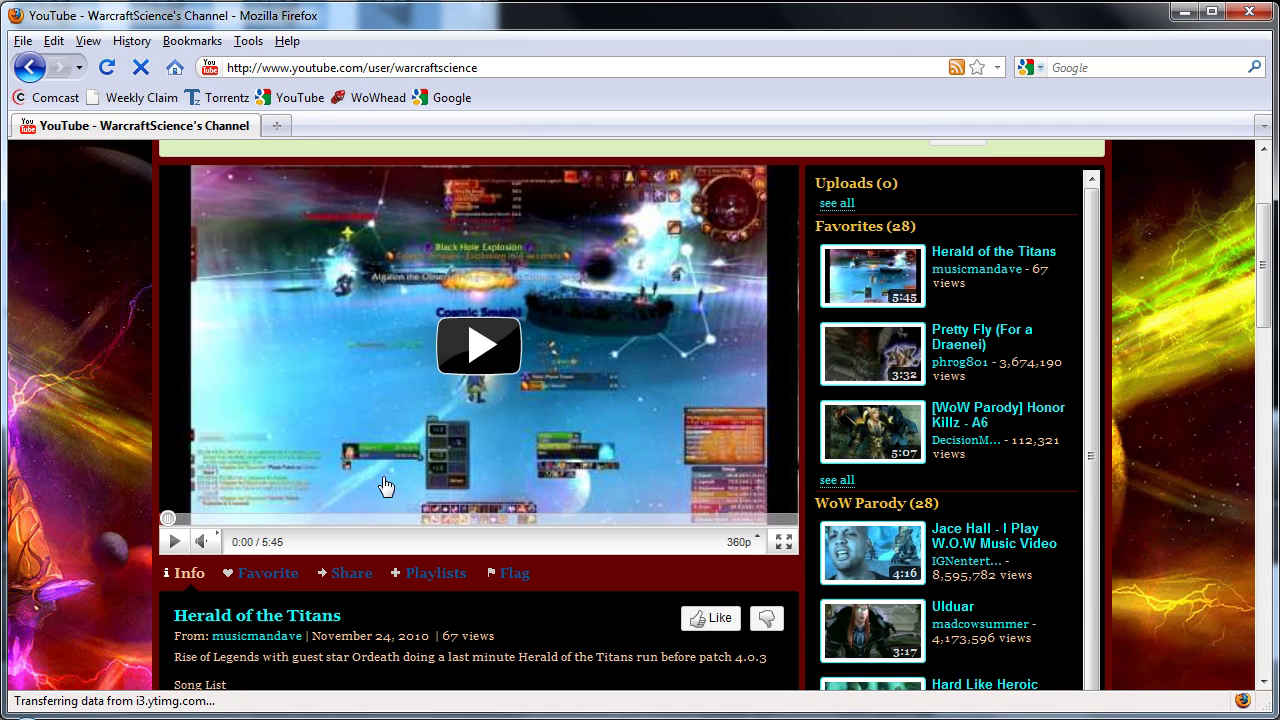
pyautogui.click(275, 576)
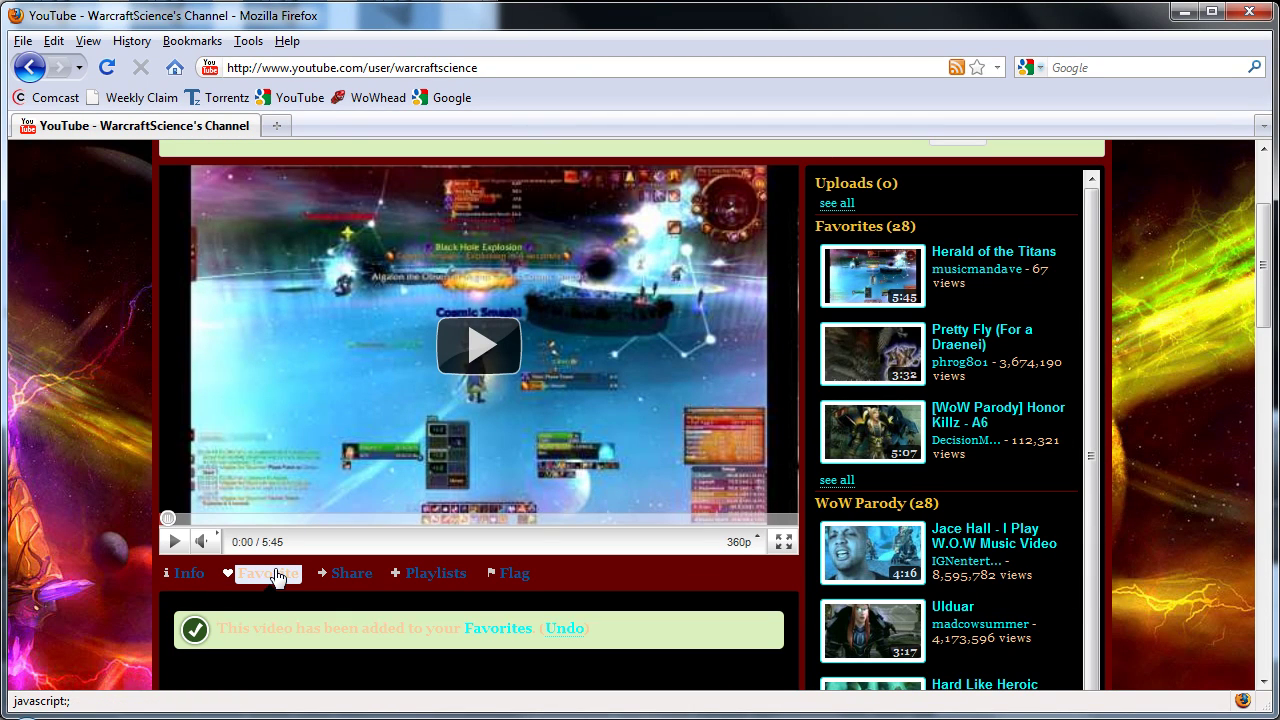